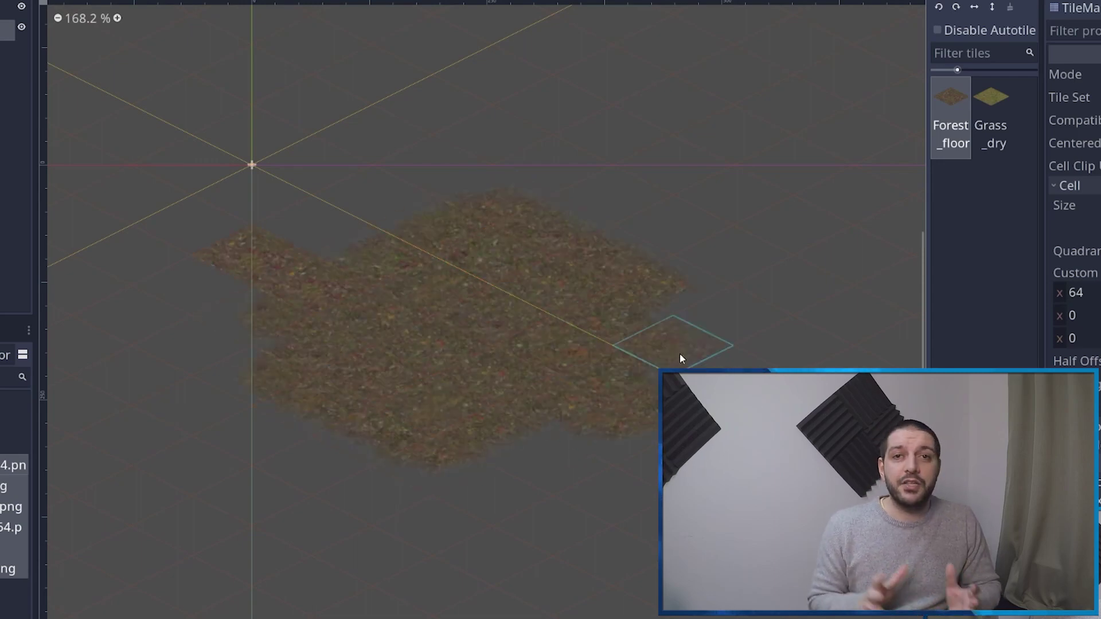
Select the AutoTileTutorial root node to show its Node2D properties in the Inspector.
{"action": "scroll", "coordinate": [352, 287], "scroll_direction": "down", "scroll_amount": 6}
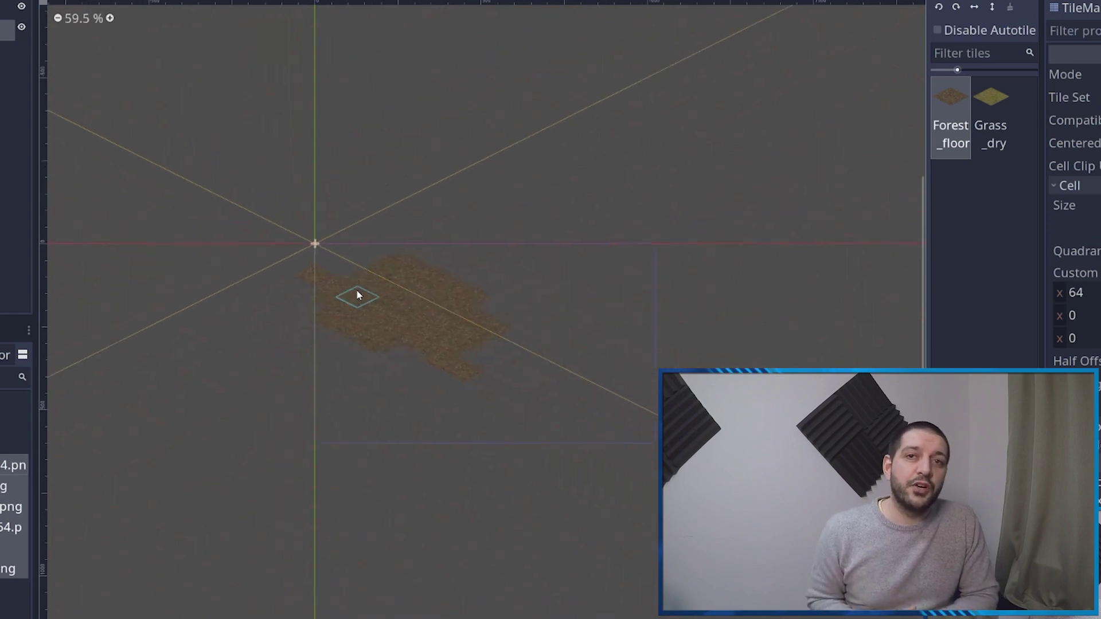
{"action": "scroll", "coordinate": [357, 295], "scroll_direction": "down", "scroll_amount": 1}
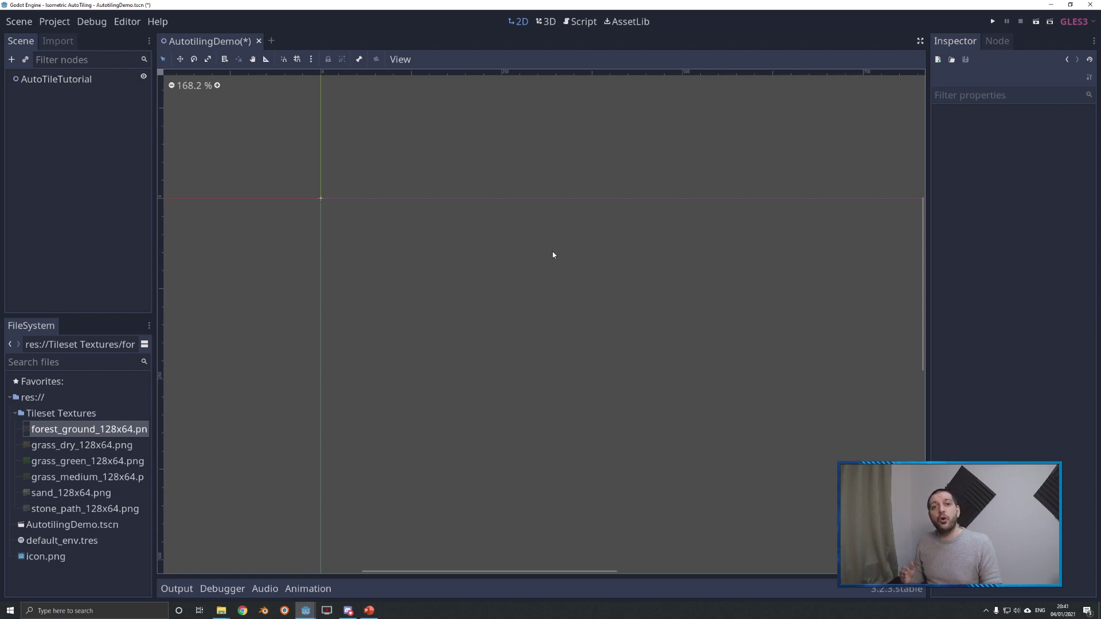
{"action": "left_click", "coordinate": [52, 82]}
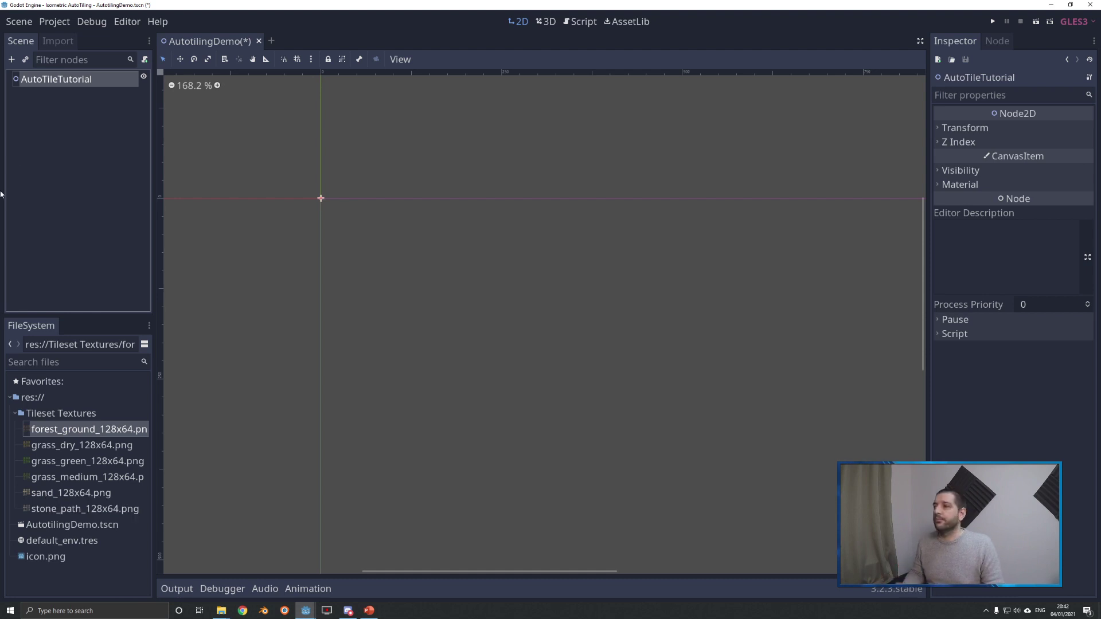
Add a TileMap child node under the AutoTileTutorial root.
{"action": "right_click", "coordinate": [47, 82]}
{"action": "left_click", "coordinate": [69, 94]}
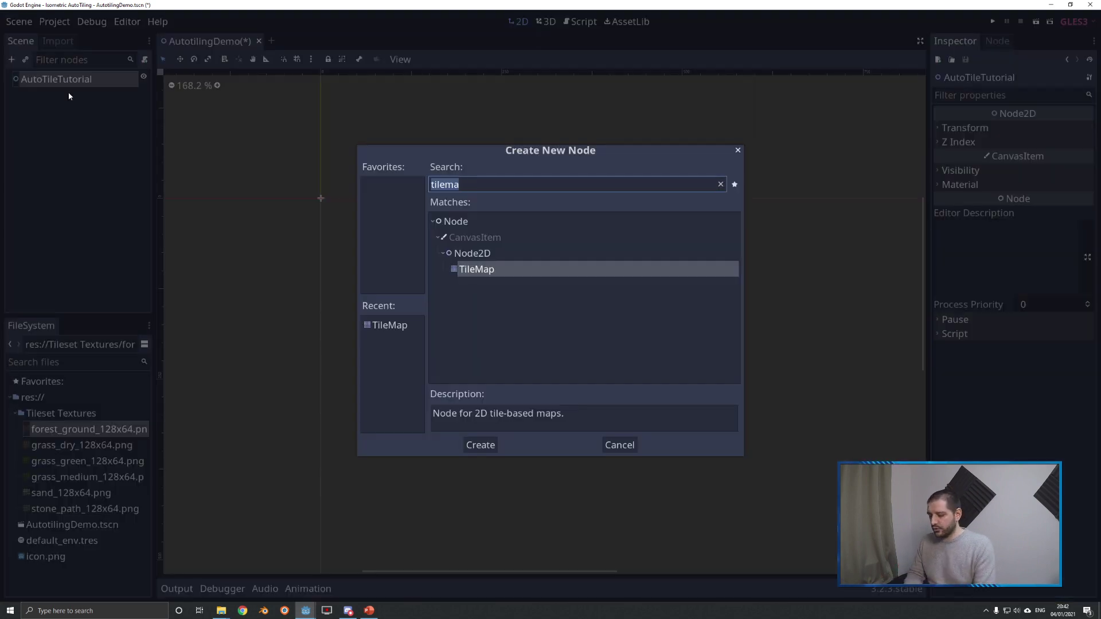
{"action": "type", "text": "tilema"}
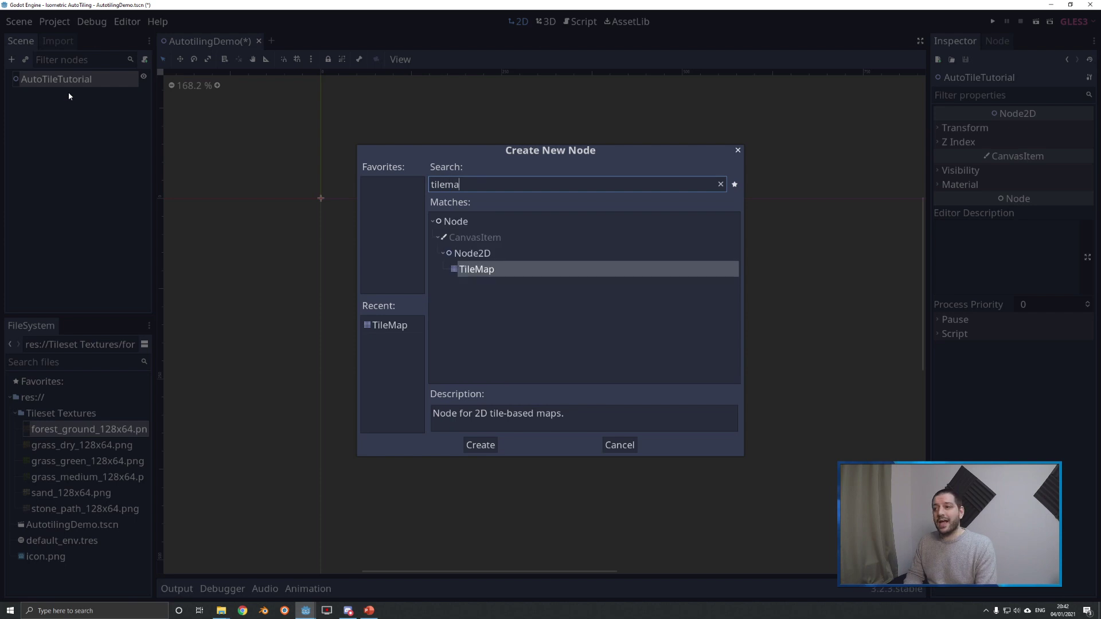
{"action": "key", "text": "Return"}
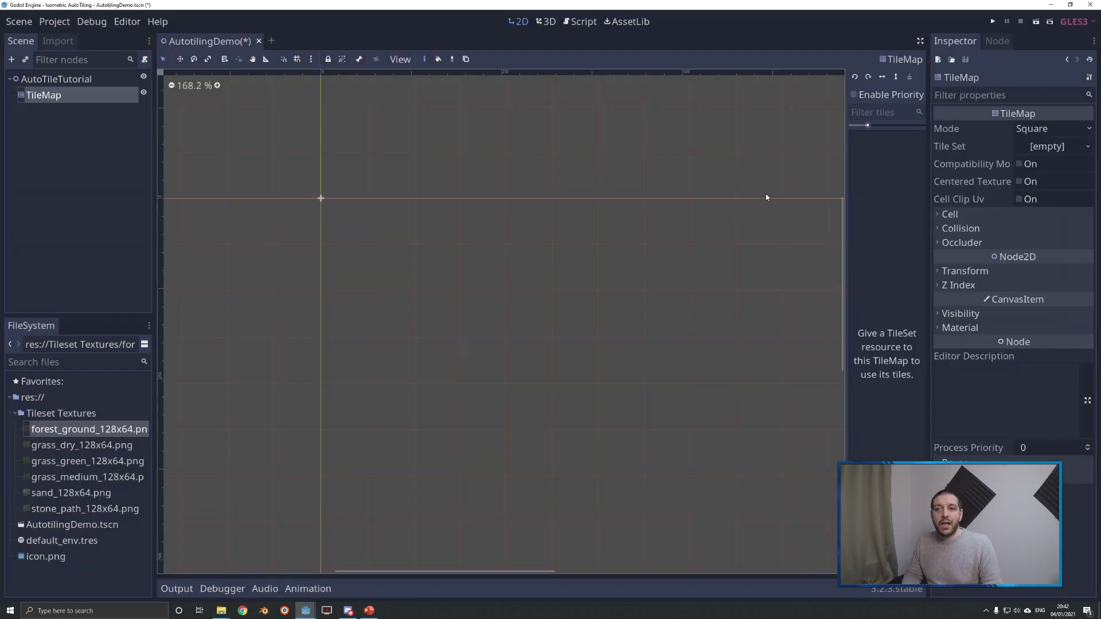
Set the TileMap to Isometric mode with a cell width of 128.
{"action": "left_click", "coordinate": [1068, 130]}
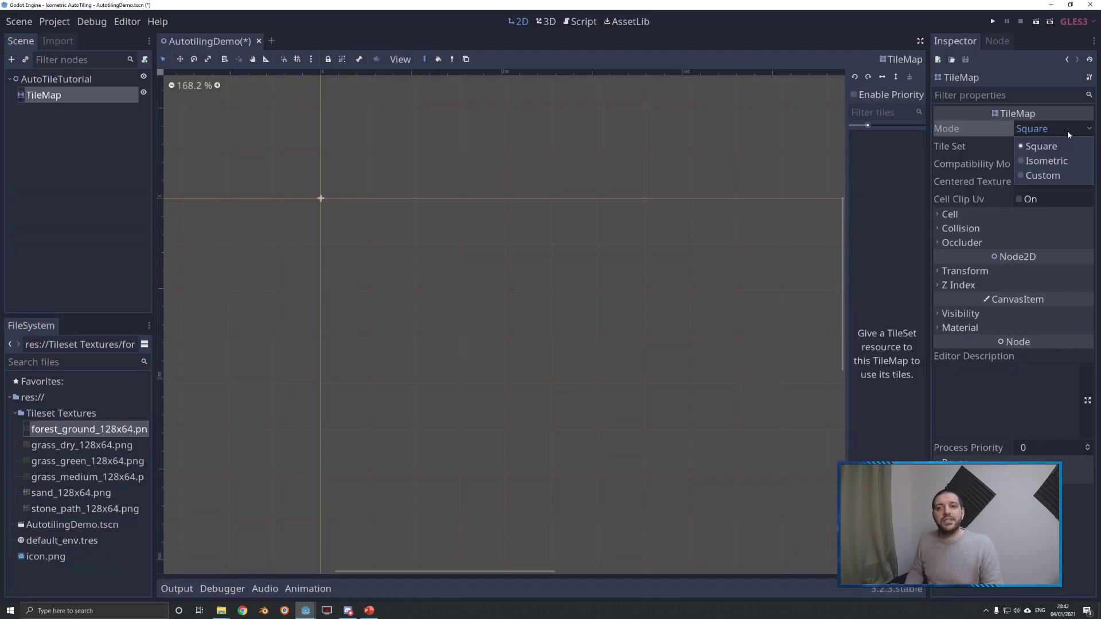
{"action": "left_click", "coordinate": [1040, 163]}
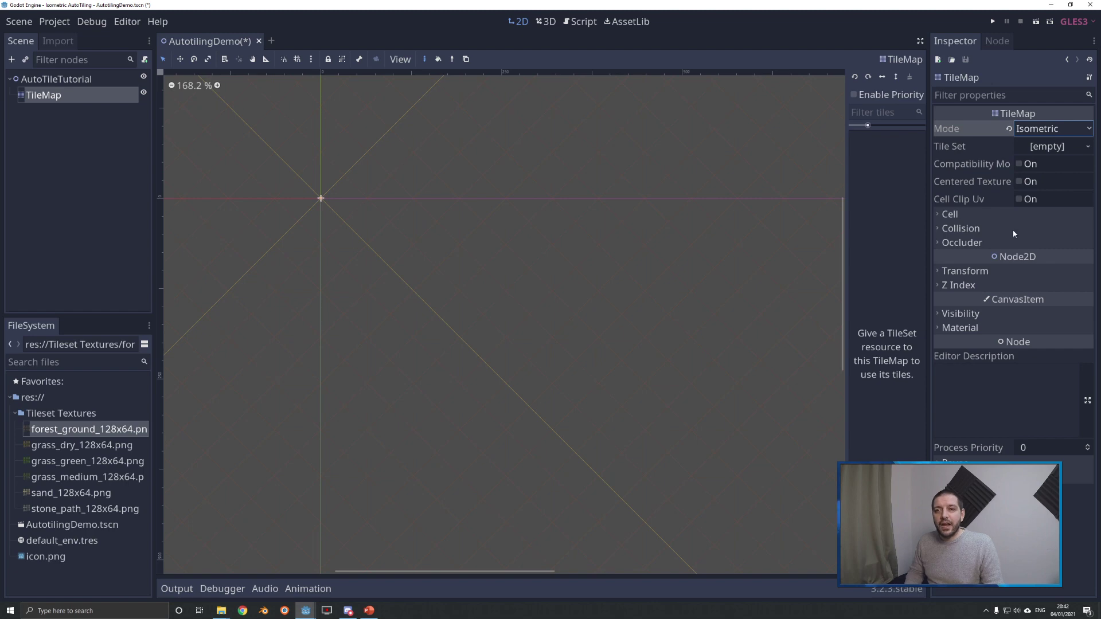
{"action": "left_click", "coordinate": [976, 215]}
{"action": "left_click", "coordinate": [1045, 231]}
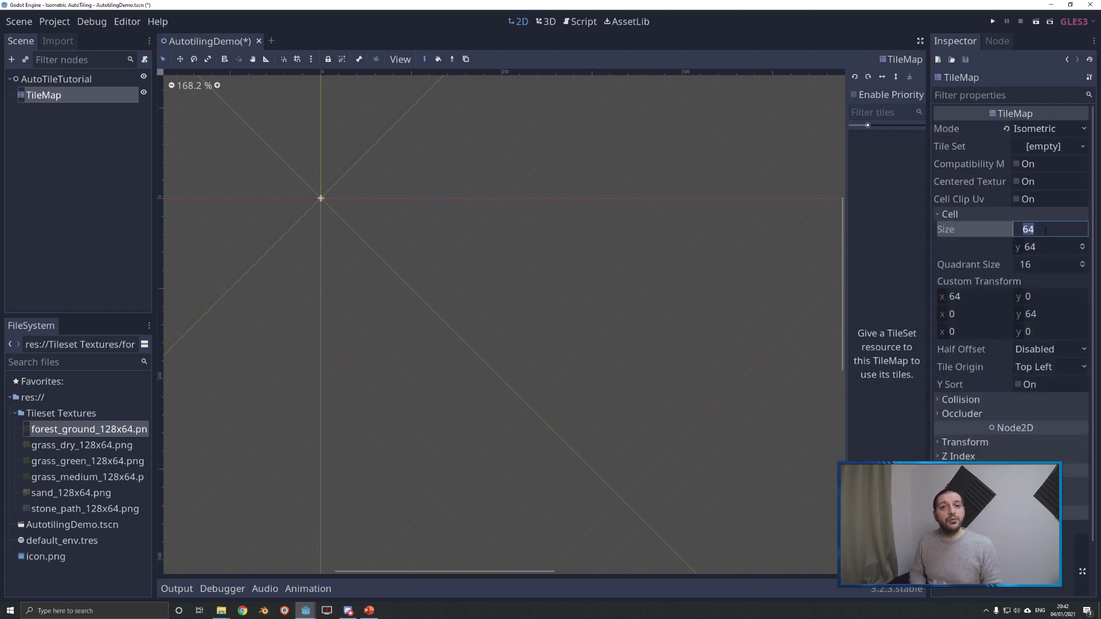
{"action": "type", "text": "128"}
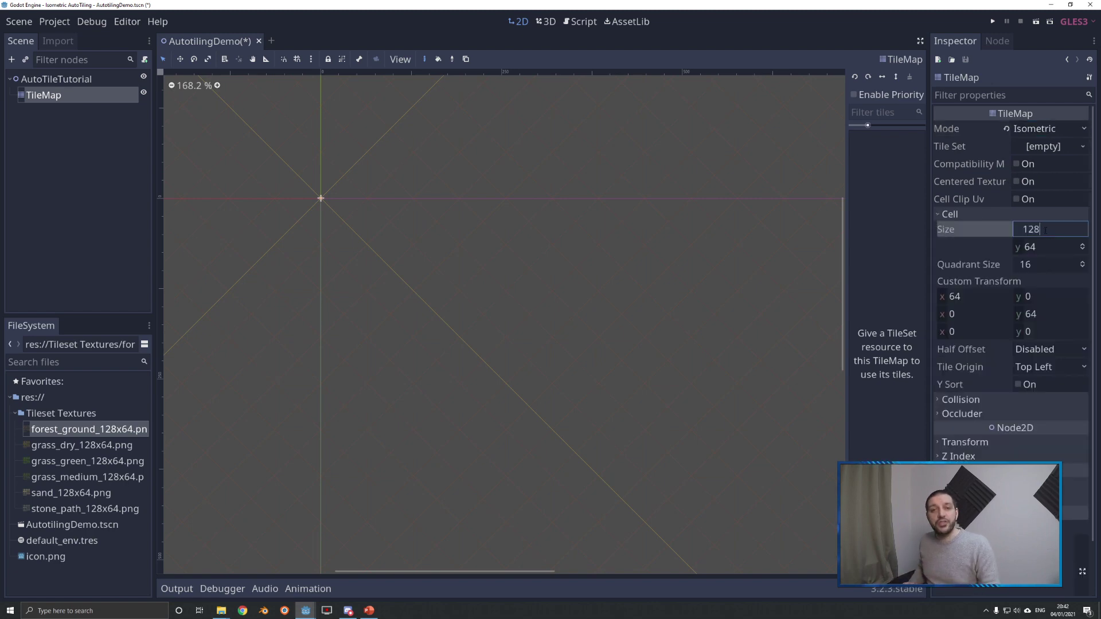
{"action": "key", "text": "Return"}
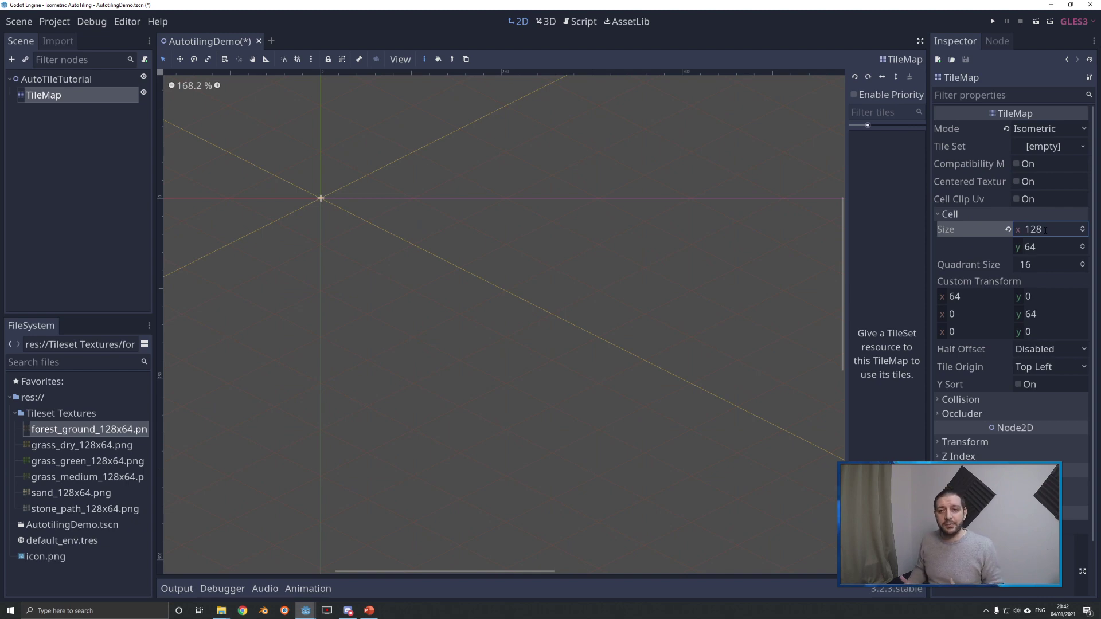
Give the TileMap a new empty TileSet and open it for editing.
{"action": "left_click", "coordinate": [1055, 147]}
{"action": "left_click", "coordinate": [1058, 165]}
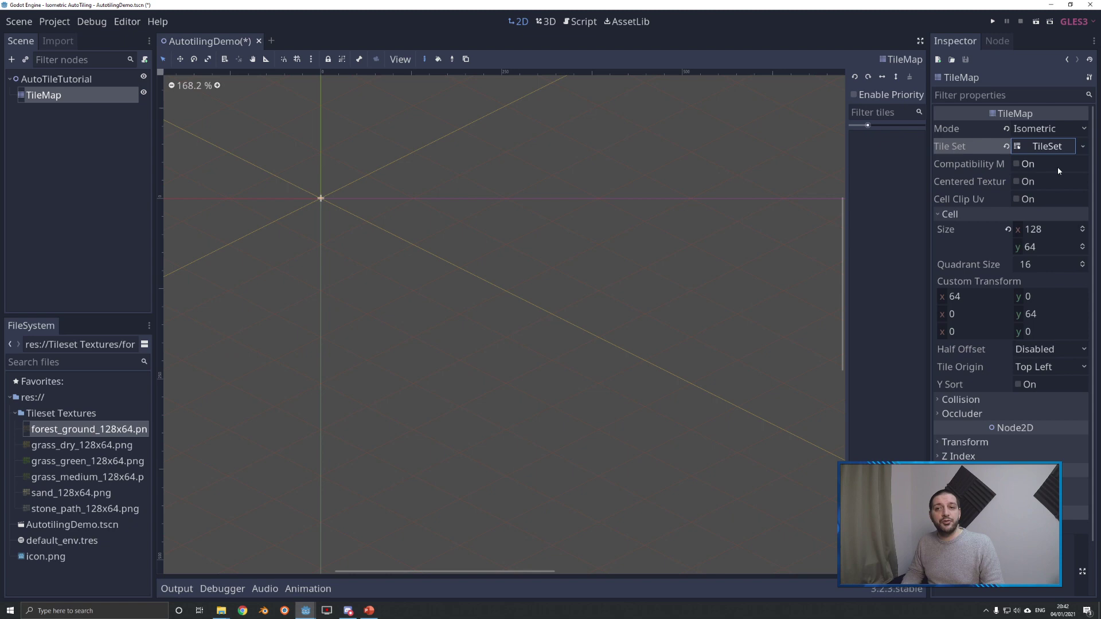
{"action": "left_click", "coordinate": [1045, 150]}
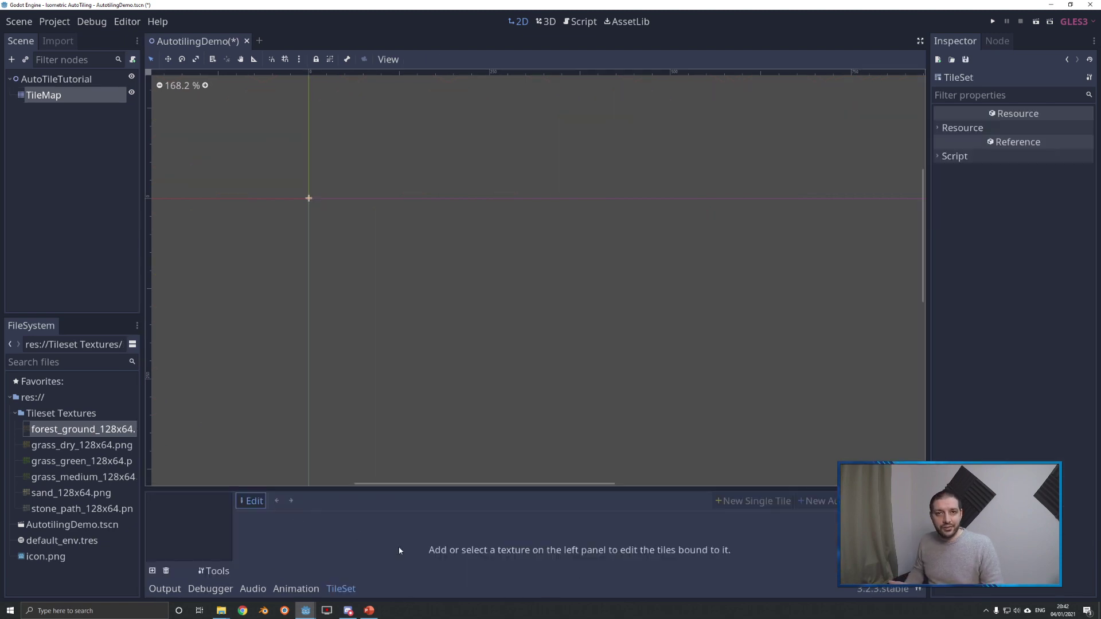
Drag the six ground textures into the enlarged TileSet editor and display forest_ground.
{"action": "left_click", "coordinate": [918, 590]}
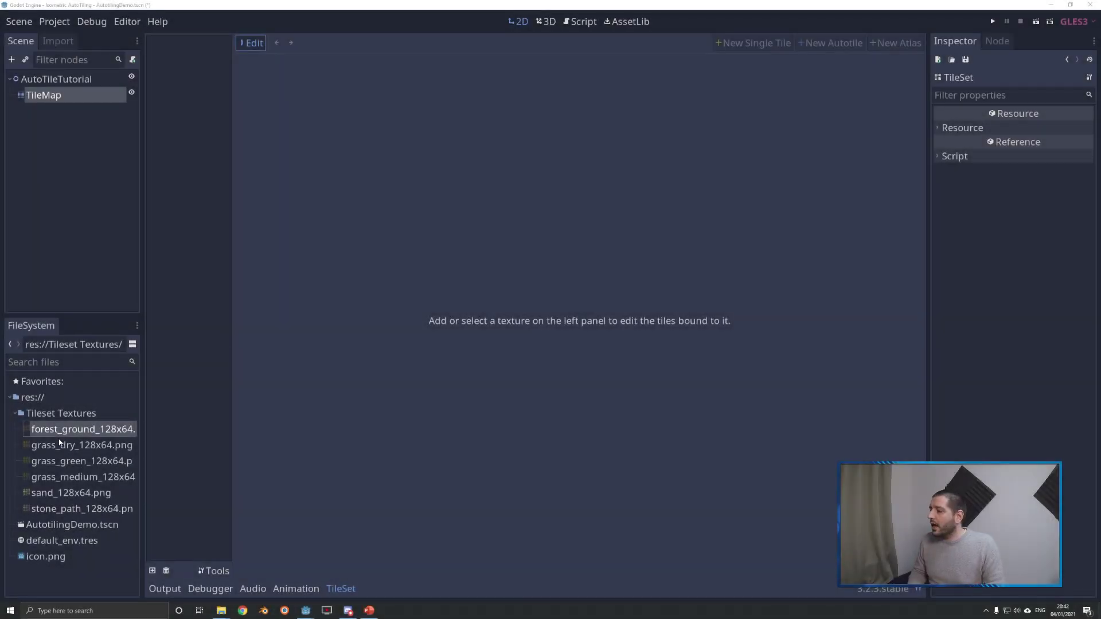
{"action": "left_click", "coordinate": [60, 511], "text": "shift"}
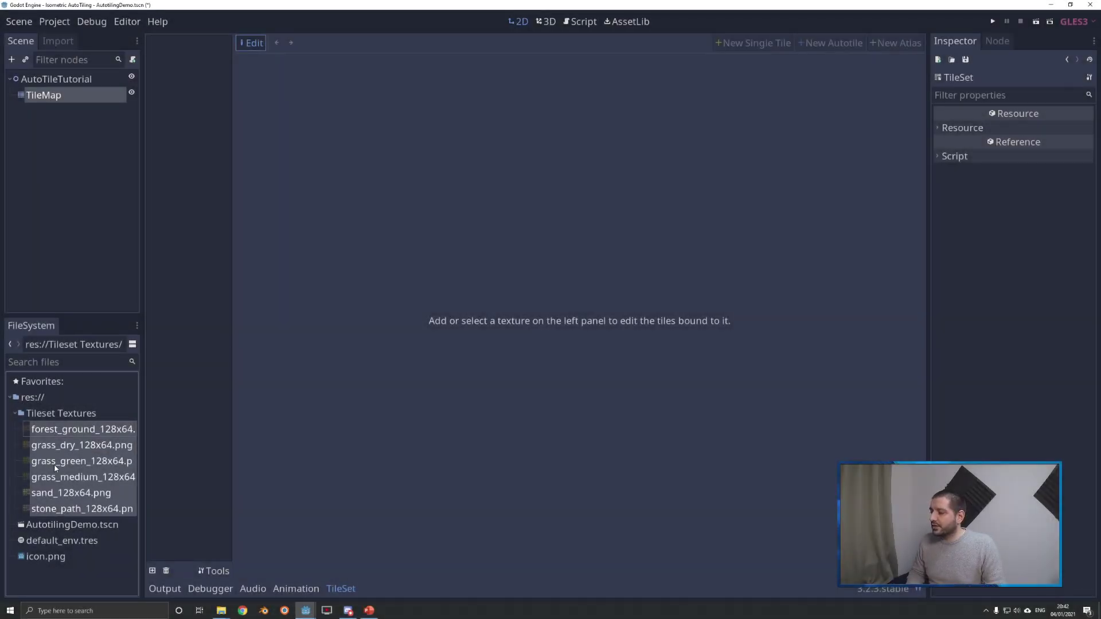
{"action": "left_click_drag", "start_coordinate": [60, 511], "coordinate": [196, 167]}
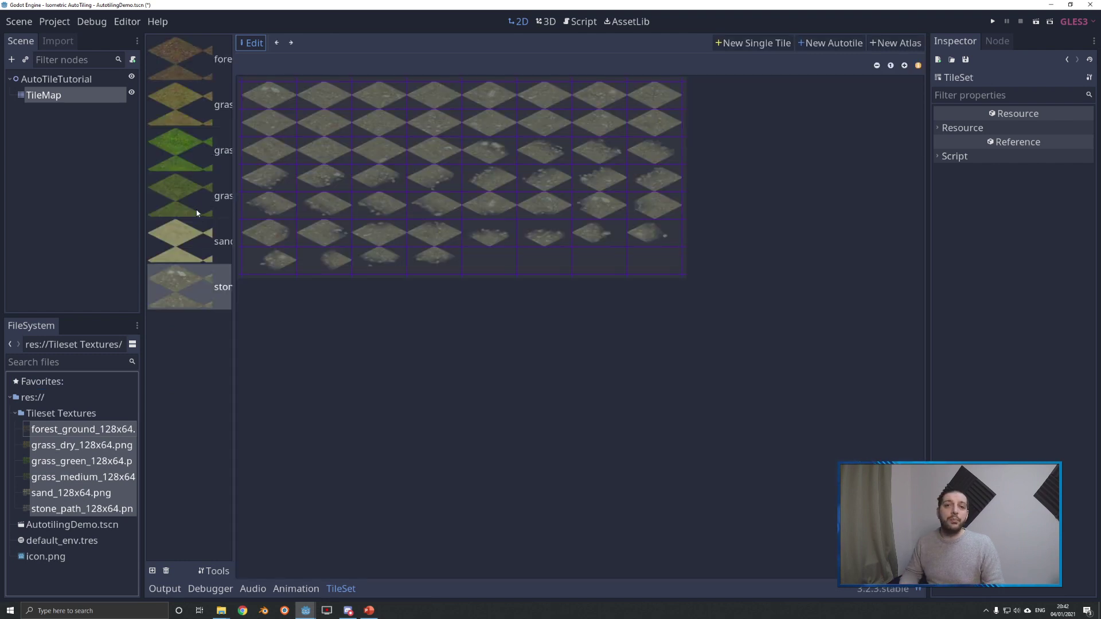
{"action": "left_click", "coordinate": [190, 55]}
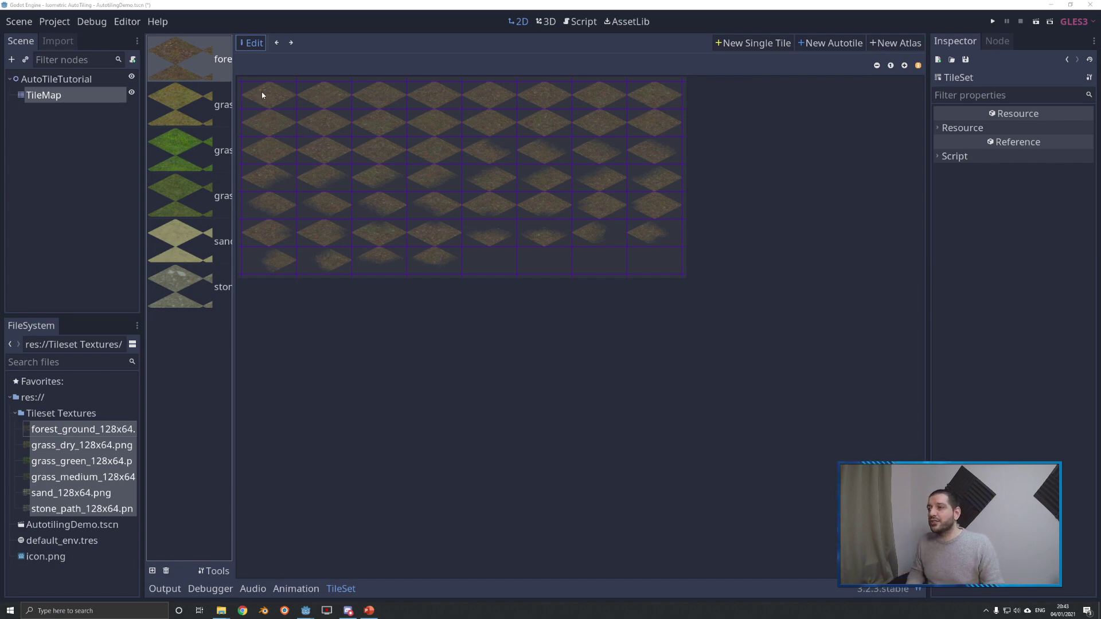
{"action": "left_click", "coordinate": [747, 43]}
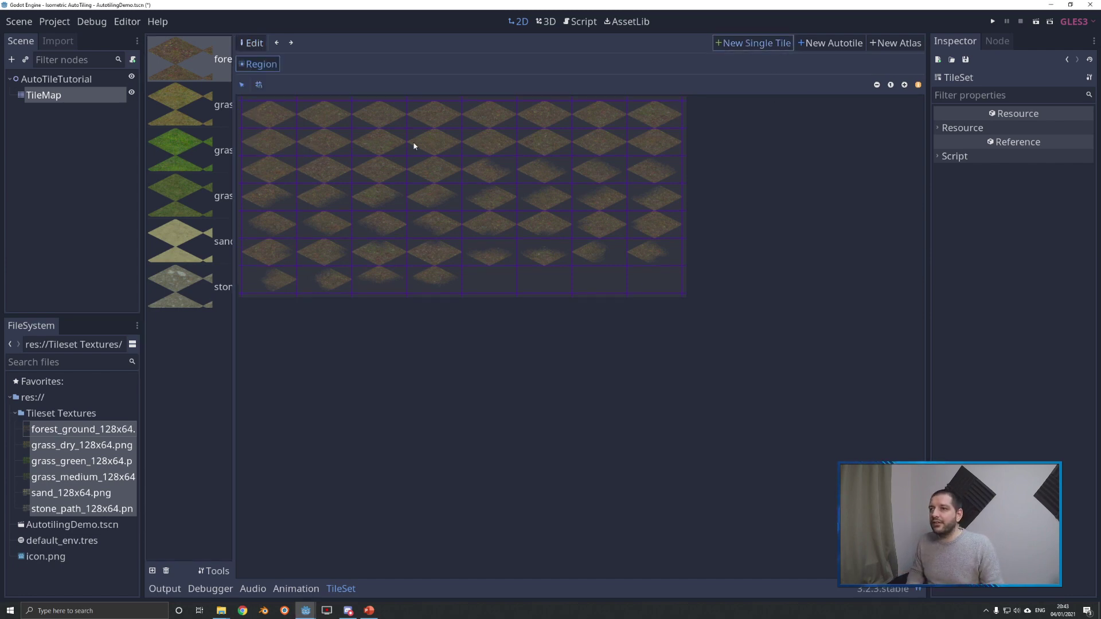
{"action": "left_click", "coordinate": [270, 114]}
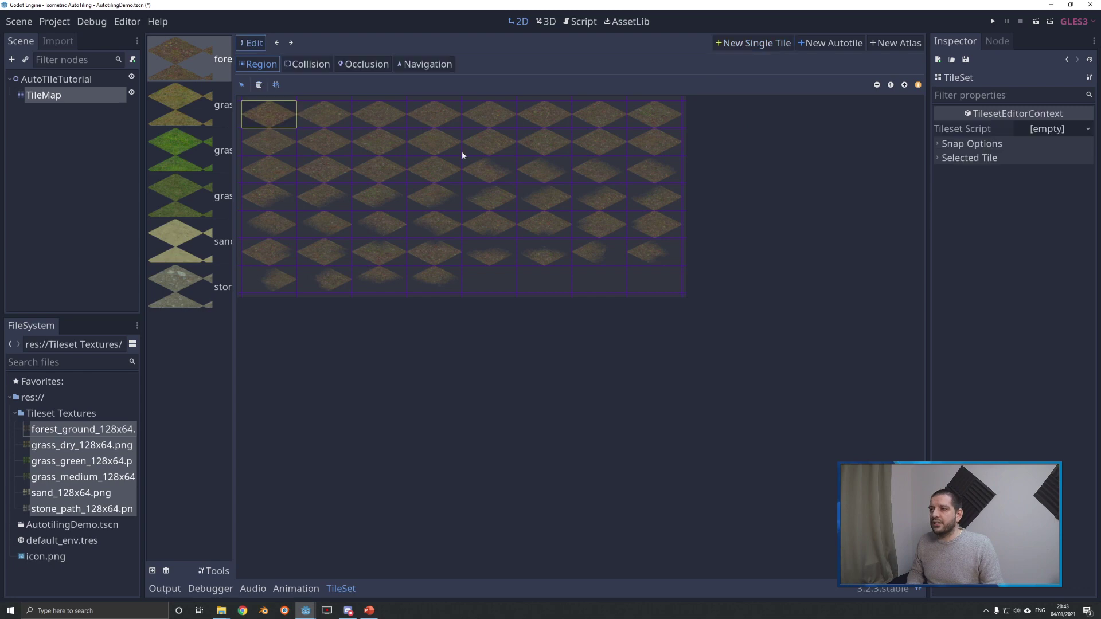
{"action": "left_click", "coordinate": [276, 85]}
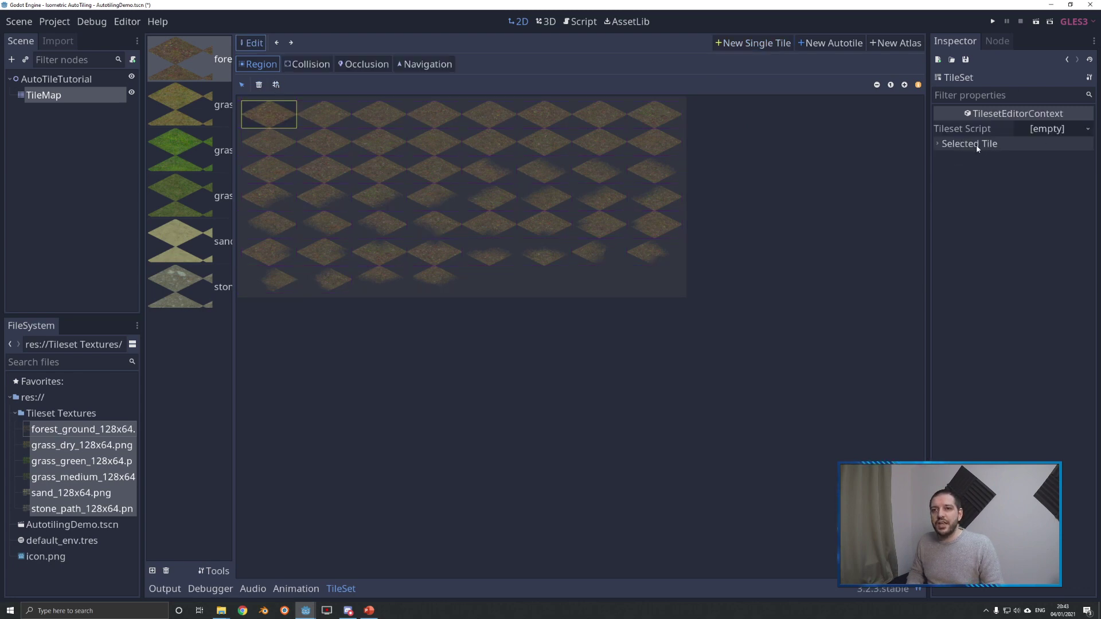
{"action": "left_click", "coordinate": [276, 85]}
{"action": "left_click", "coordinate": [985, 144]}
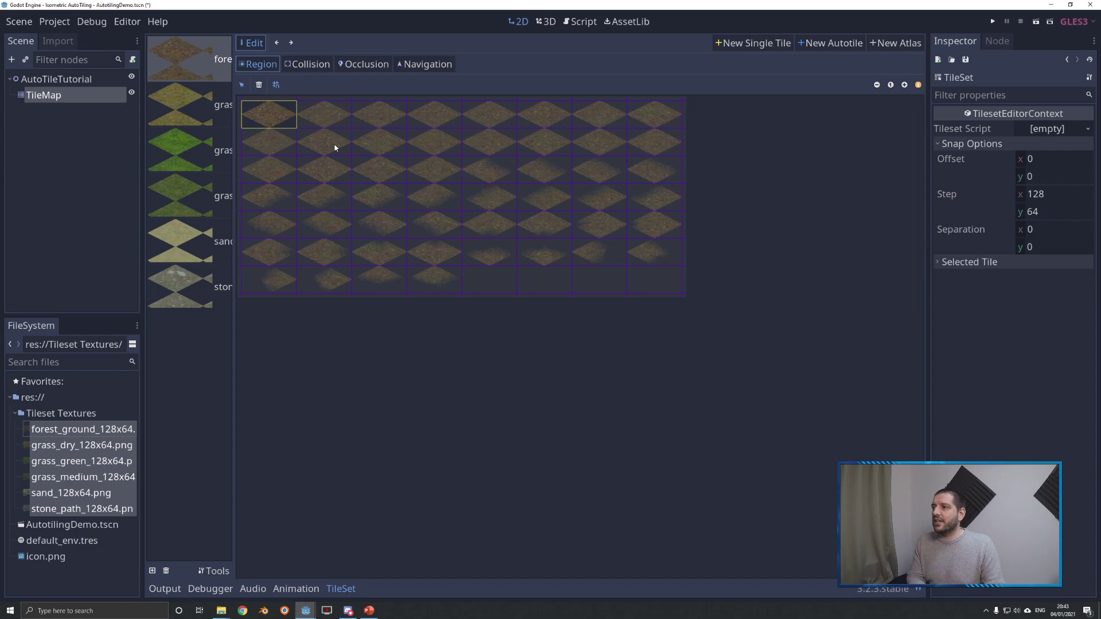
{"action": "left_click", "coordinate": [259, 86]}
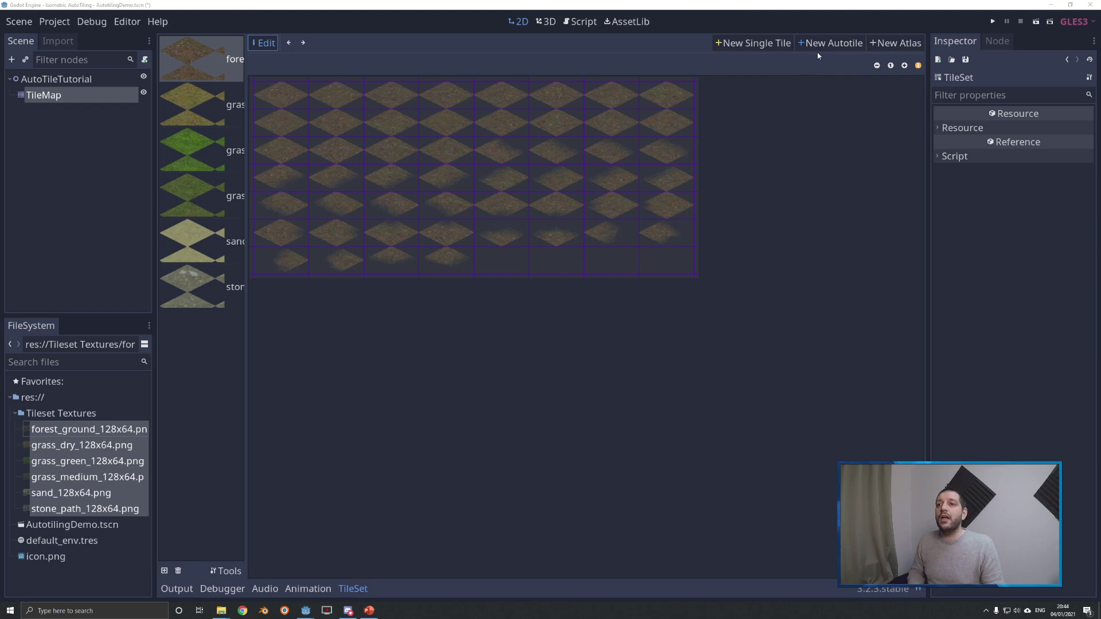
Create a new autotile whose region spans the entire forest_ground texture grid.
{"action": "left_click", "coordinate": [829, 44]}
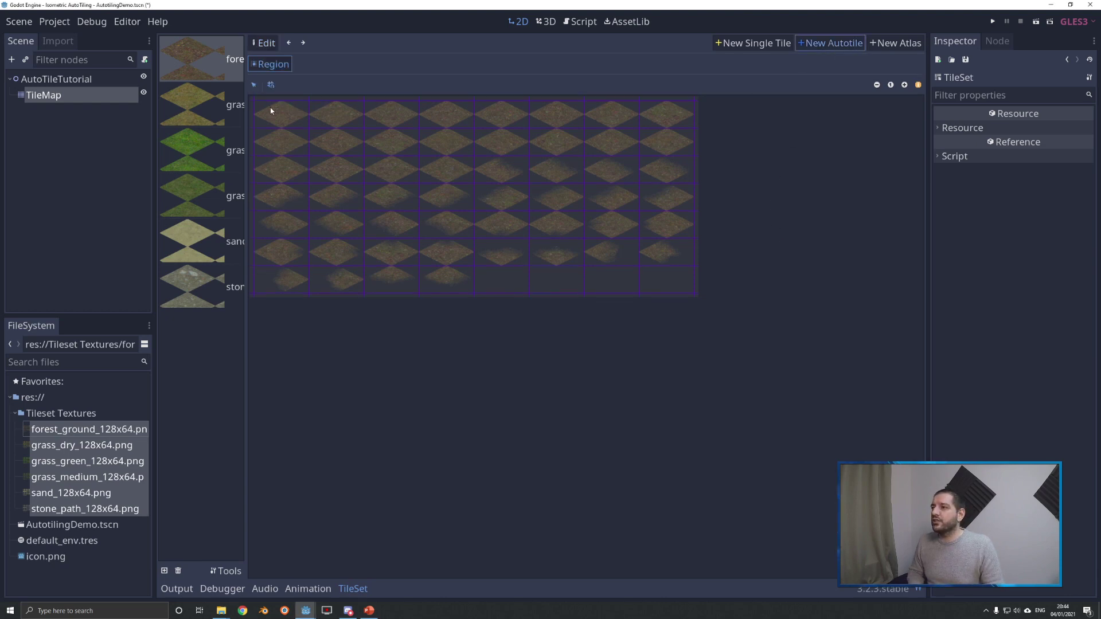
{"action": "left_click_drag", "start_coordinate": [271, 111], "coordinate": [668, 285]}
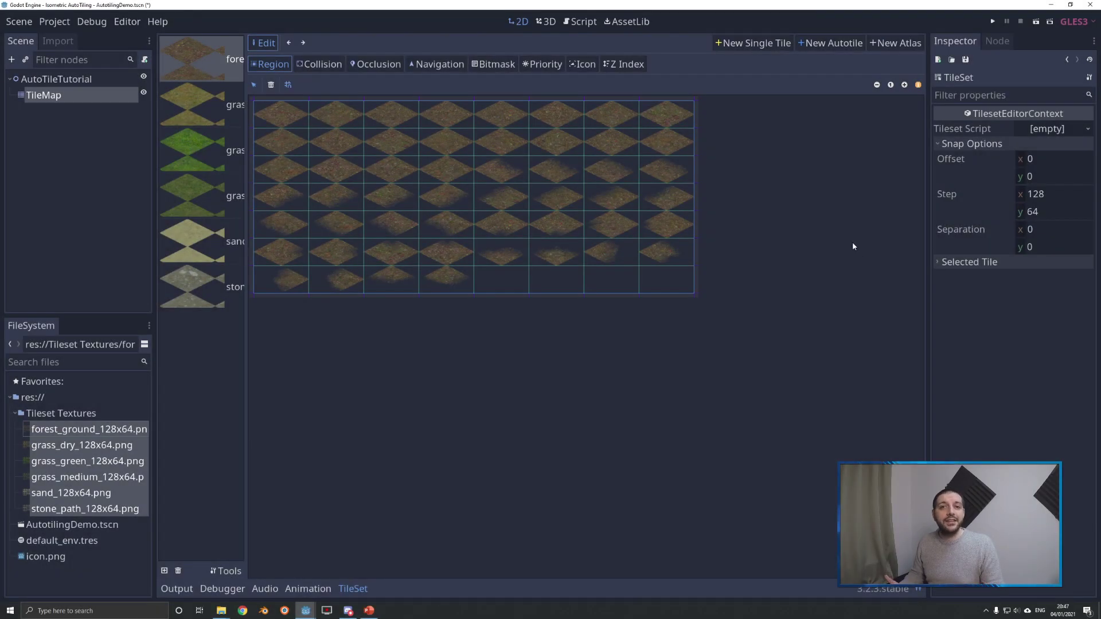
Name the autotile Forest_floor and set its bitmask mode to 3X3 (minimal).
{"action": "left_click", "coordinate": [975, 261]}
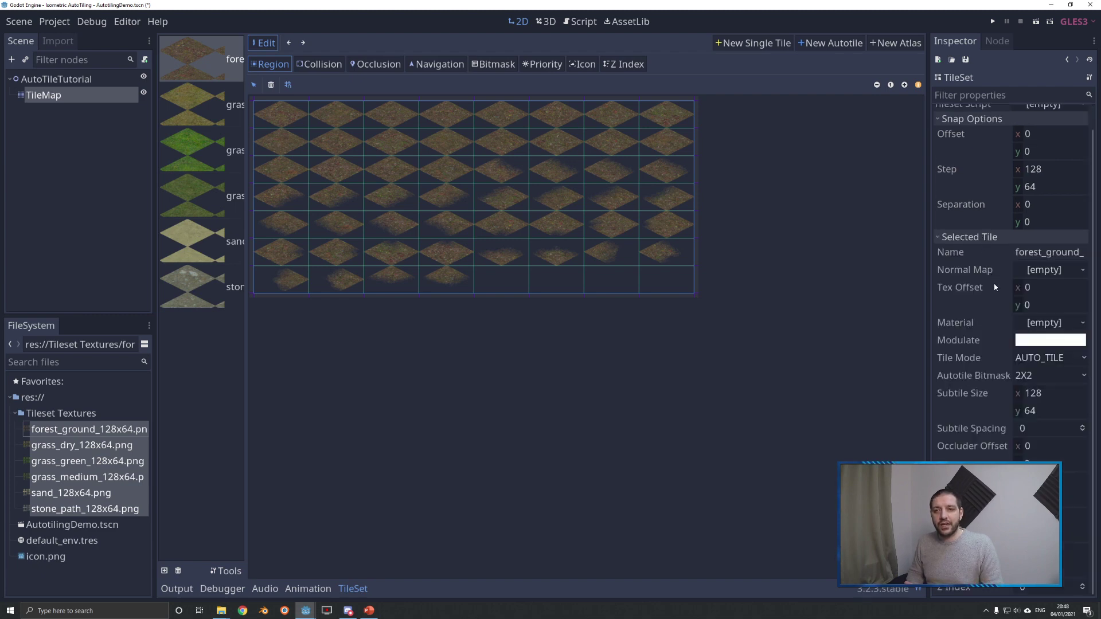
{"action": "left_click", "coordinate": [1049, 253]}
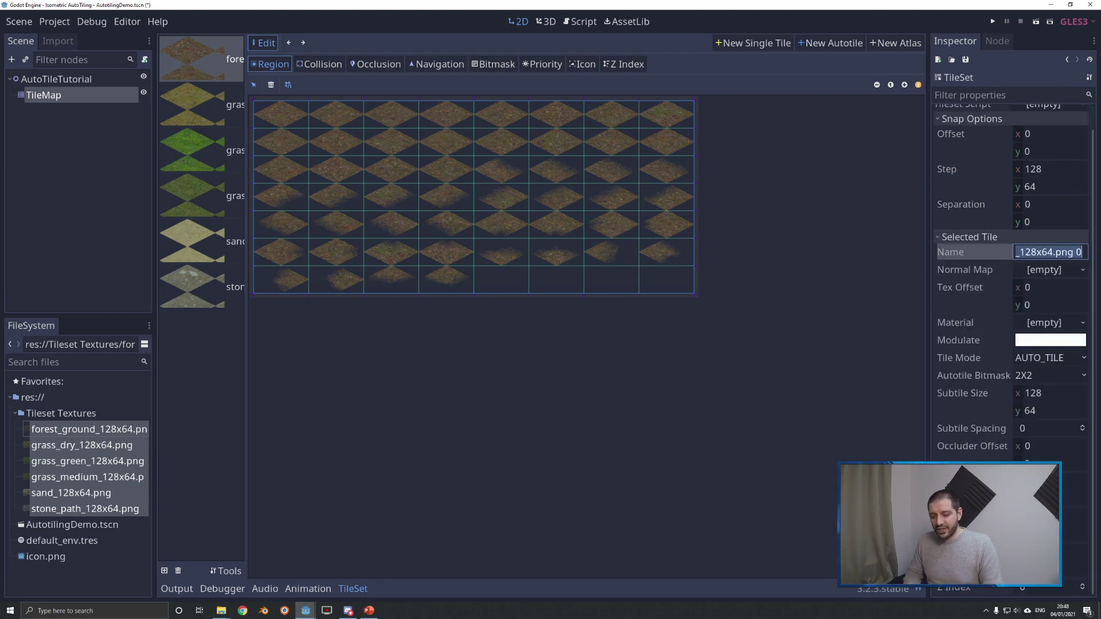
{"action": "key", "text": "BackSpace"}
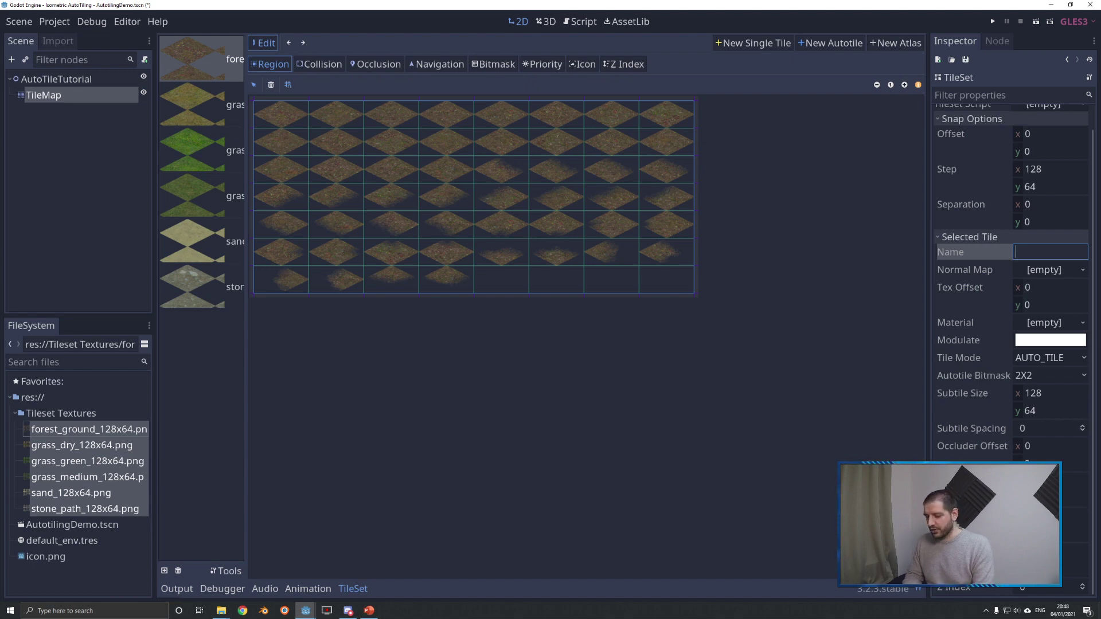
{"action": "type", "text": "Forest_fl"}
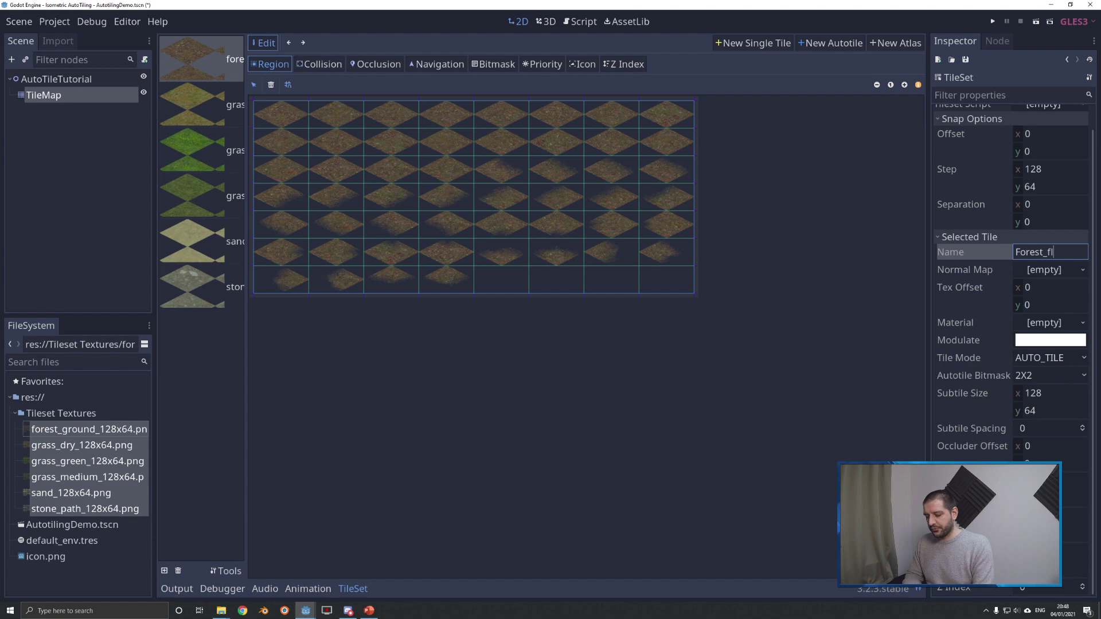
{"action": "type", "text": "oor"}
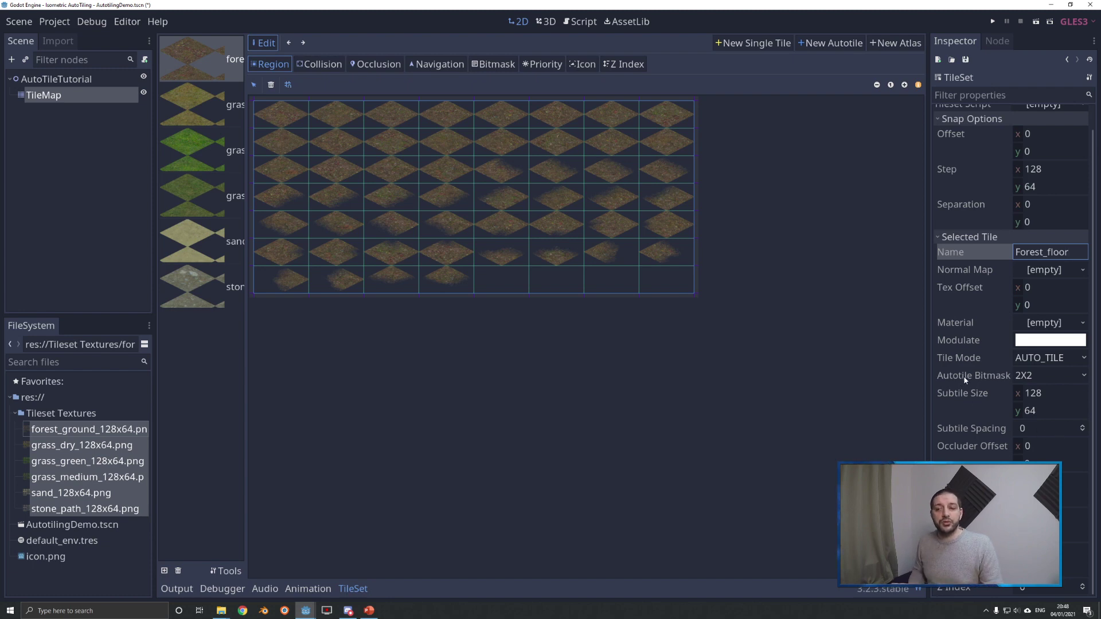
{"action": "left_click", "coordinate": [1082, 380]}
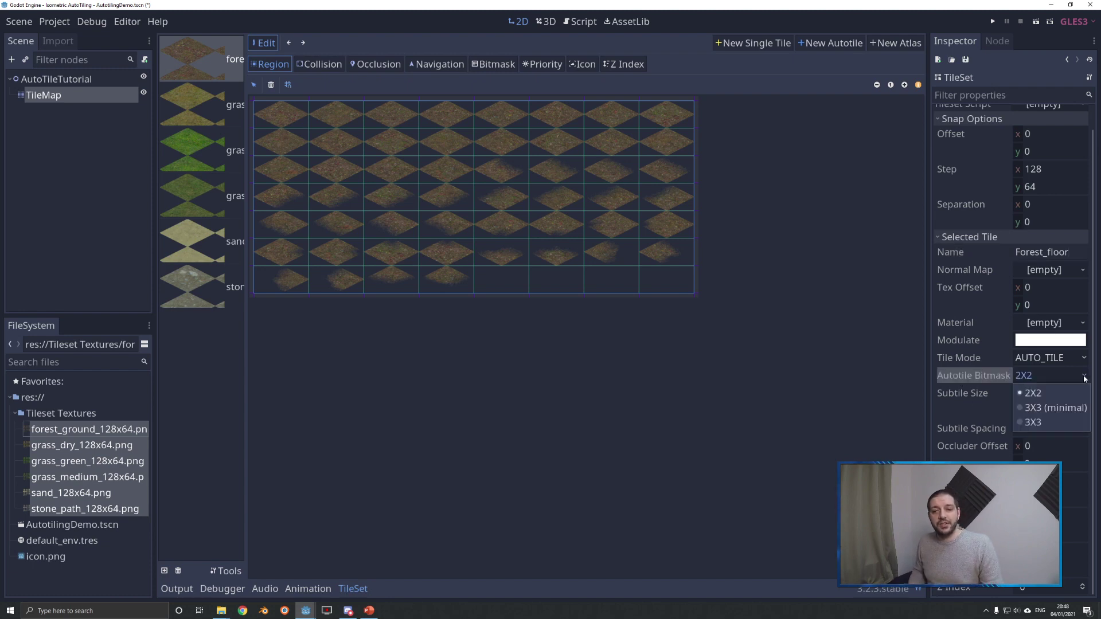
{"action": "left_click", "coordinate": [1052, 408]}
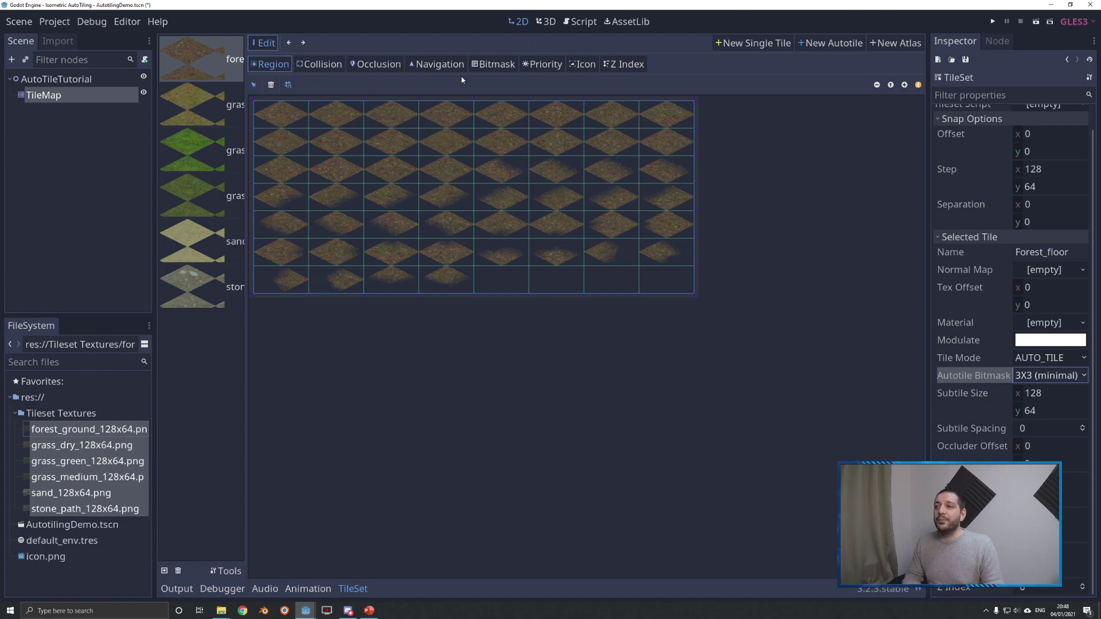
In the Bitmask view, test-paint a T-shaped pattern on a subtile, then erase cells.
{"action": "left_click", "coordinate": [494, 63]}
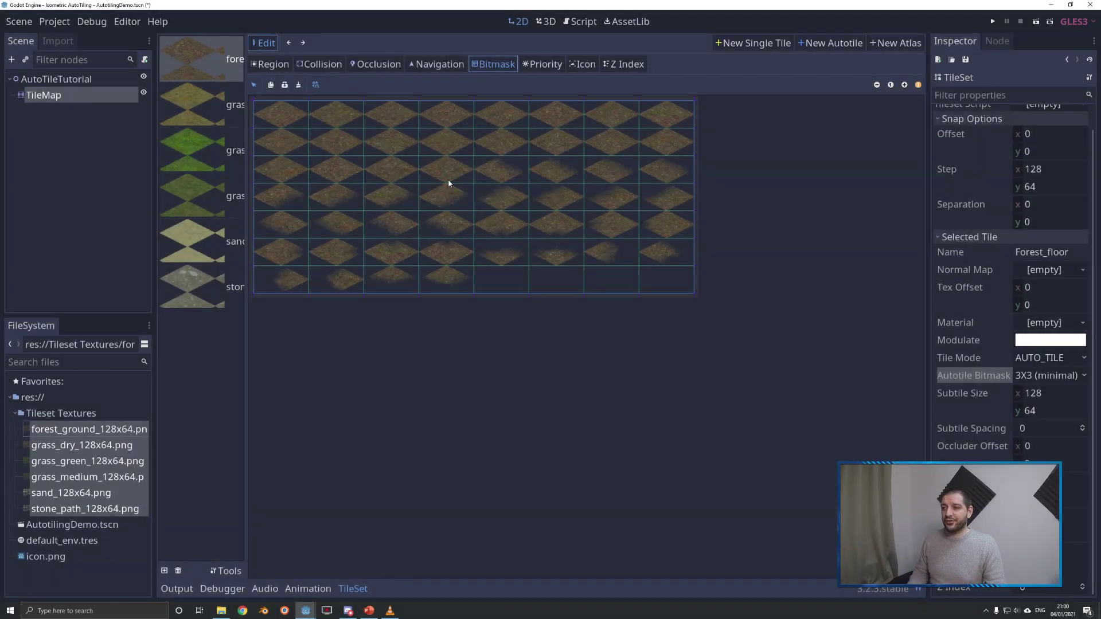
{"action": "scroll", "coordinate": [468, 187], "scroll_direction": "up", "scroll_amount": 2}
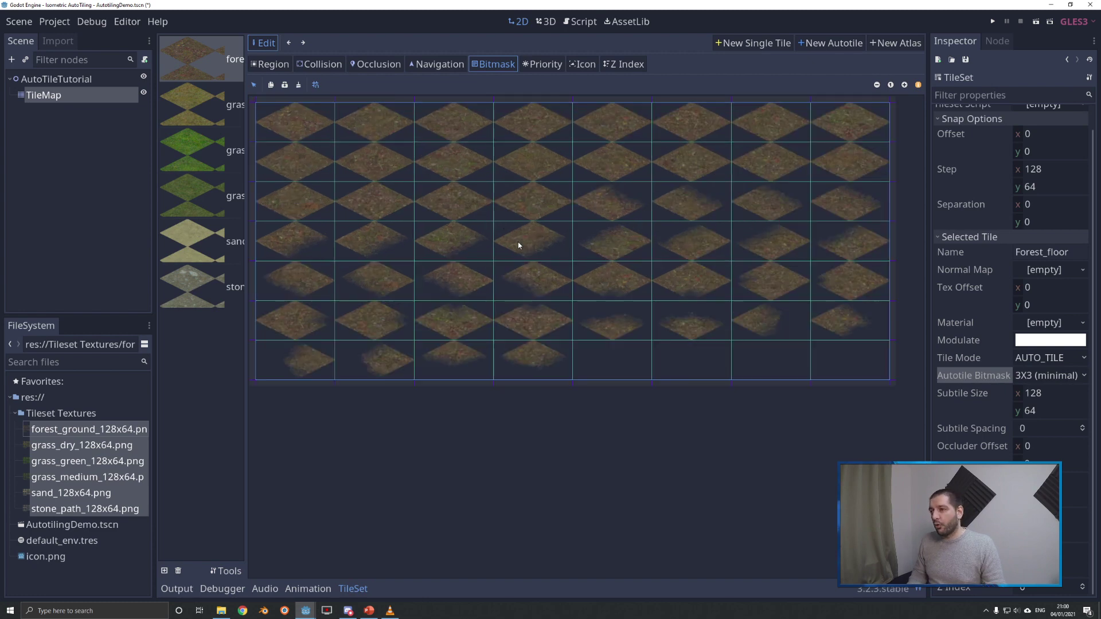
{"action": "left_click", "coordinate": [429, 151]}
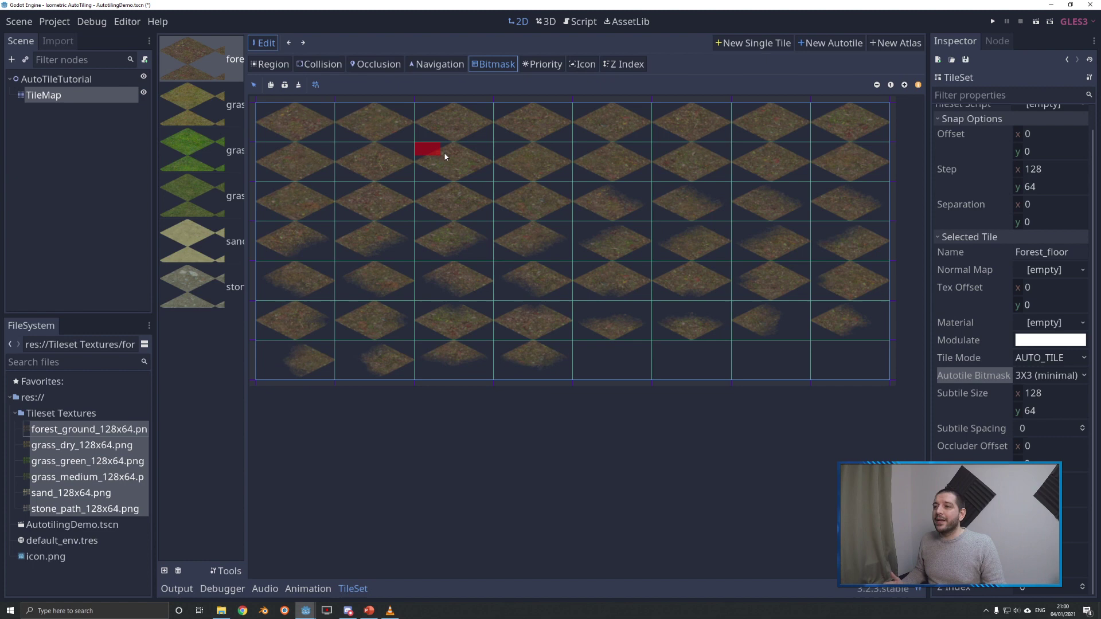
{"action": "left_click", "coordinate": [473, 154]}
{"action": "left_click_drag", "start_coordinate": [454, 167], "coordinate": [453, 179]}
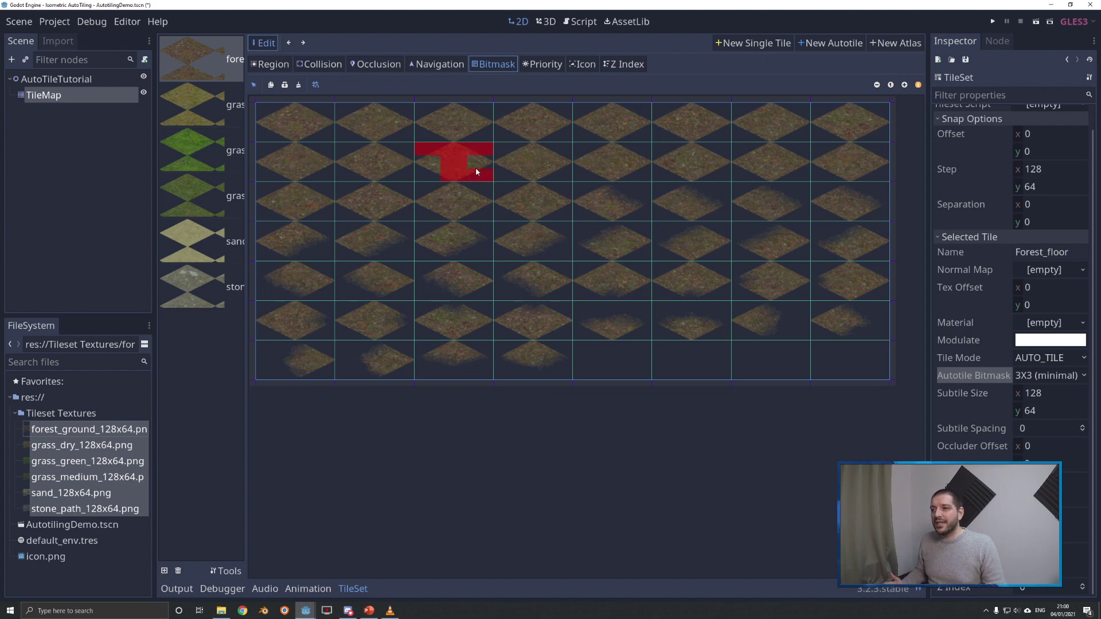
{"action": "left_click", "coordinate": [437, 165]}
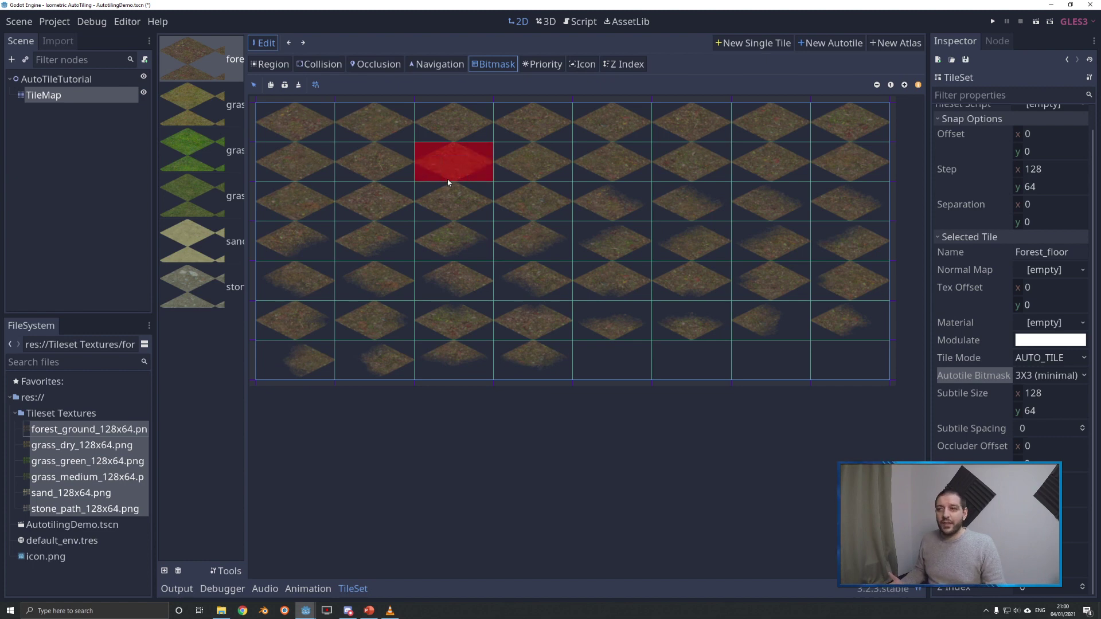
{"action": "mouse_move", "coordinate": [457, 179]}
{"action": "right_mouse_down"}
{"action": "mouse_move", "coordinate": [428, 175]}
{"action": "mouse_move", "coordinate": [427, 152]}
{"action": "mouse_move", "coordinate": [453, 150]}
{"action": "right_mouse_up"}
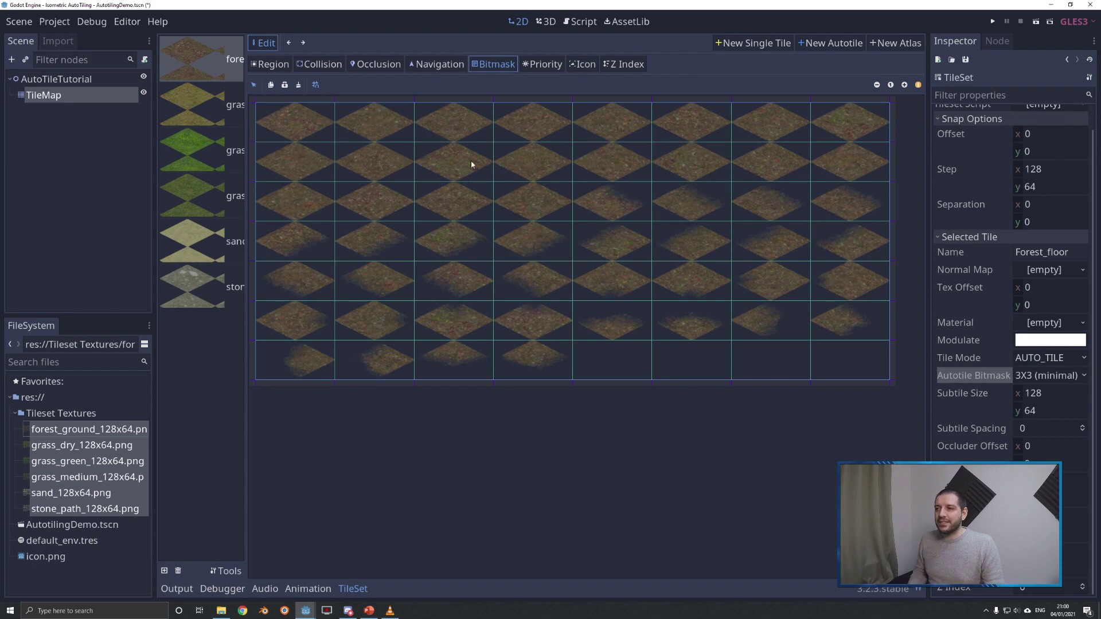
Clear the remaining test cells and paint the top-left tile's left bitmask column.
{"action": "left_click_drag", "start_coordinate": [477, 150], "coordinate": [467, 176]}
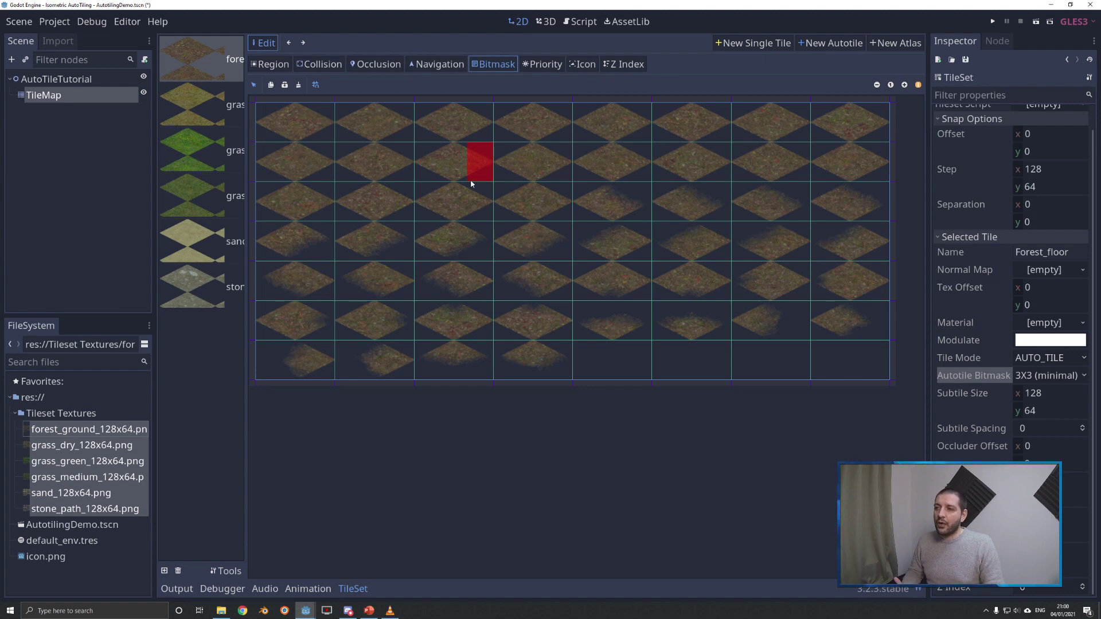
{"action": "left_click", "coordinate": [506, 163]}
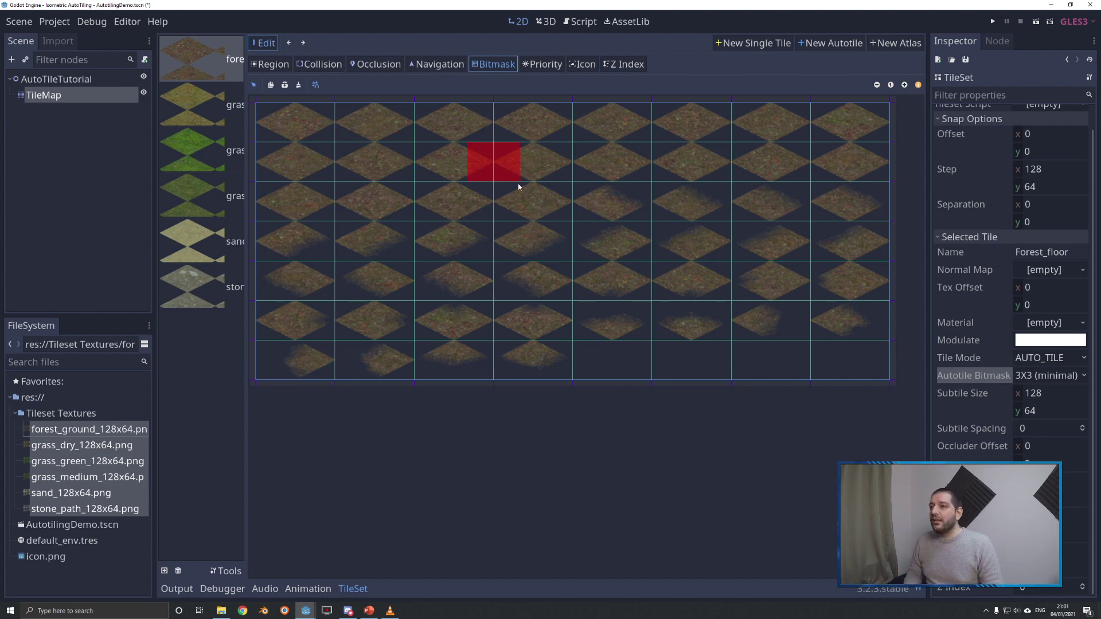
{"action": "mouse_move", "coordinate": [484, 167]}
{"action": "right_mouse_down"}
{"action": "mouse_move", "coordinate": [498, 177]}
{"action": "mouse_move", "coordinate": [510, 161]}
{"action": "right_mouse_up"}
{"action": "right_click", "coordinate": [508, 150]}
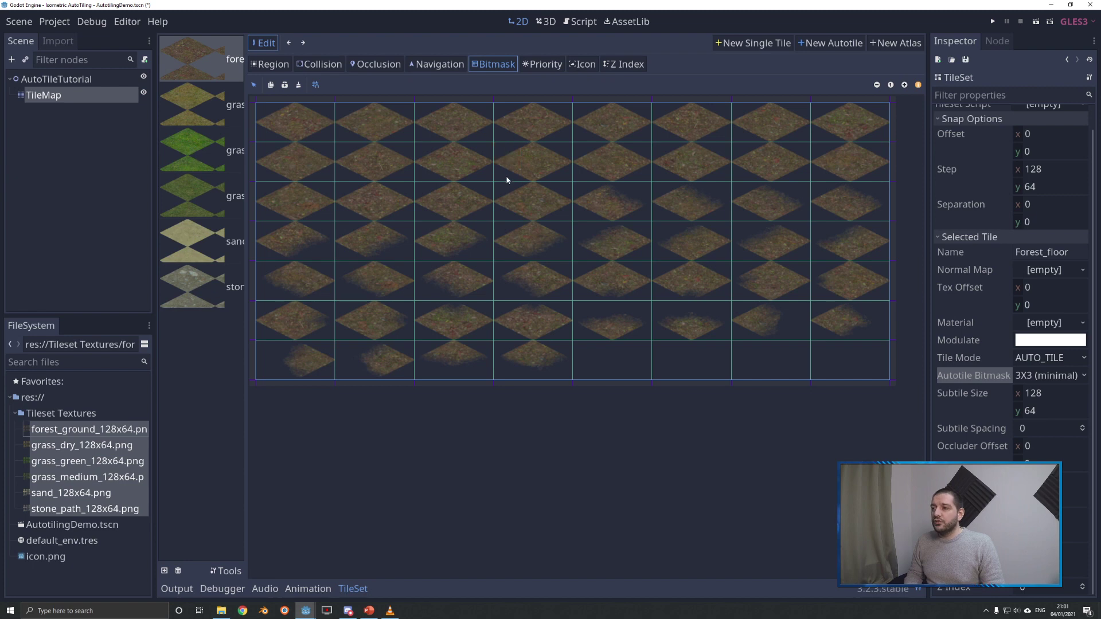
{"action": "mouse_move", "coordinate": [273, 110]}
{"action": "left_mouse_down"}
{"action": "mouse_move", "coordinate": [330, 121]}
{"action": "mouse_move", "coordinate": [329, 131]}
{"action": "mouse_move", "coordinate": [351, 133]}
{"action": "mouse_move", "coordinate": [345, 125]}
{"action": "mouse_move", "coordinate": [366, 120]}
{"action": "mouse_move", "coordinate": [371, 135]}
{"action": "mouse_move", "coordinate": [396, 132]}
{"action": "mouse_move", "coordinate": [400, 112]}
{"action": "mouse_move", "coordinate": [435, 112]}
{"action": "mouse_move", "coordinate": [426, 120]}
{"action": "mouse_move", "coordinate": [449, 131]}
{"action": "mouse_move", "coordinate": [453, 112]}
{"action": "mouse_move", "coordinate": [483, 133]}
{"action": "mouse_move", "coordinate": [544, 115]}
{"action": "mouse_move", "coordinate": [555, 138]}
{"action": "left_mouse_up"}
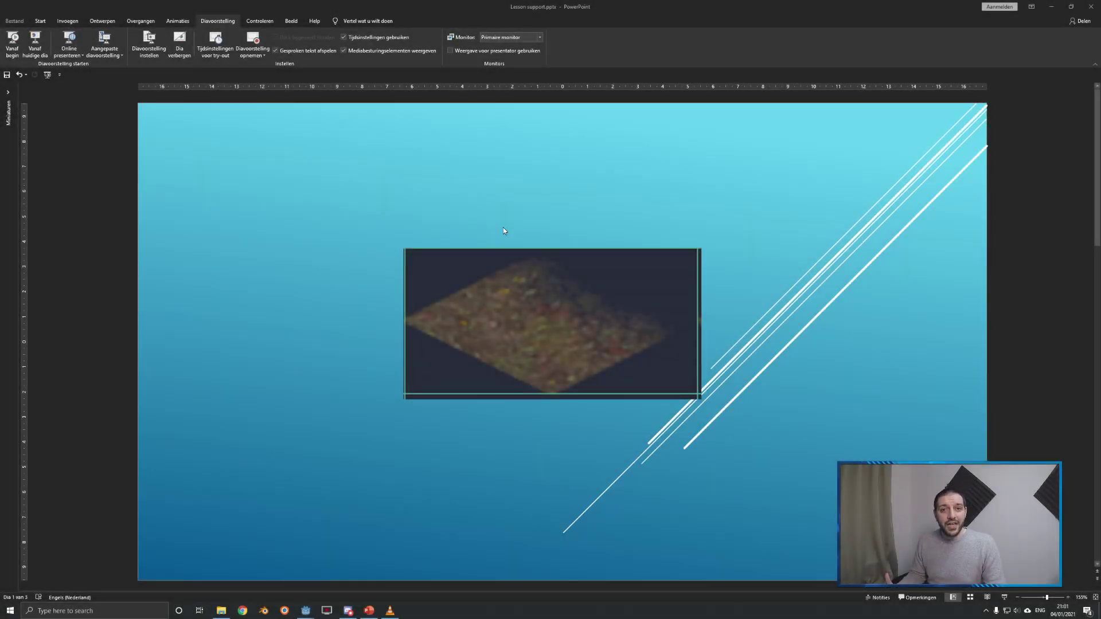
On slide 2, rotate the 3x3 table picture to match the diamond tile.
{"action": "scroll", "coordinate": [608, 285], "scroll_direction": "down", "scroll_amount": 1}
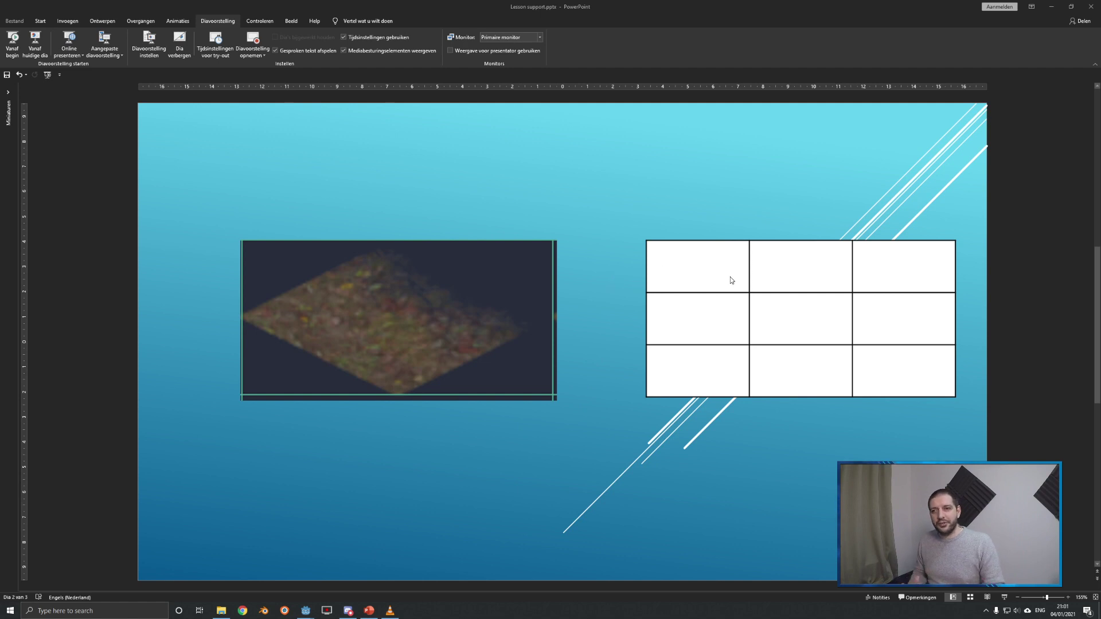
{"action": "left_click", "coordinate": [792, 273]}
{"action": "left_click", "coordinate": [793, 273]}
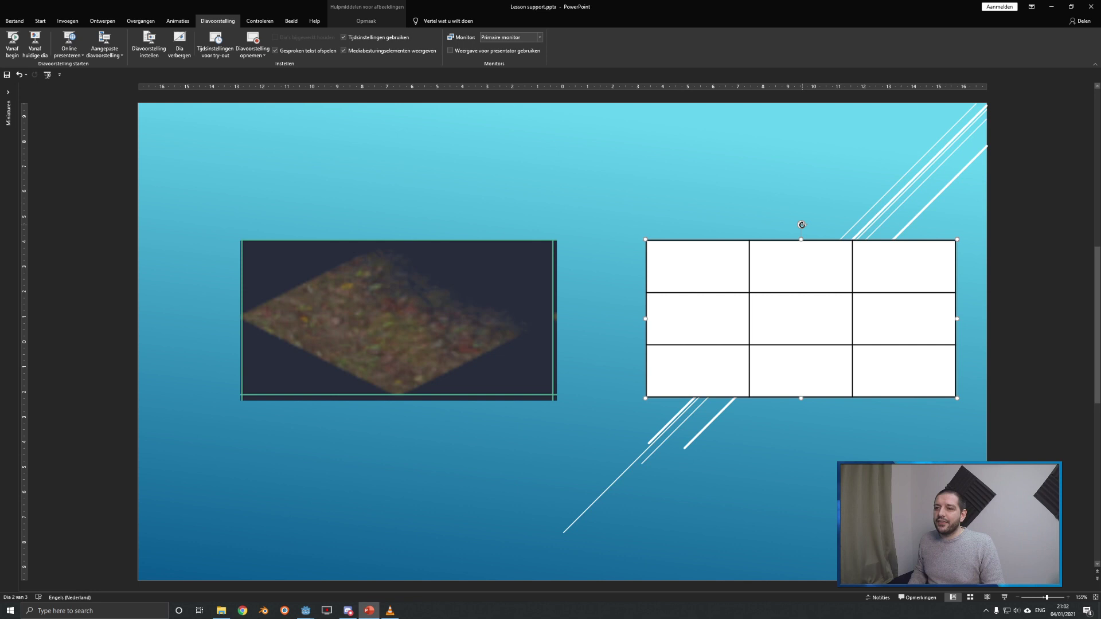
{"action": "left_click_drag", "start_coordinate": [802, 225], "coordinate": [859, 248]}
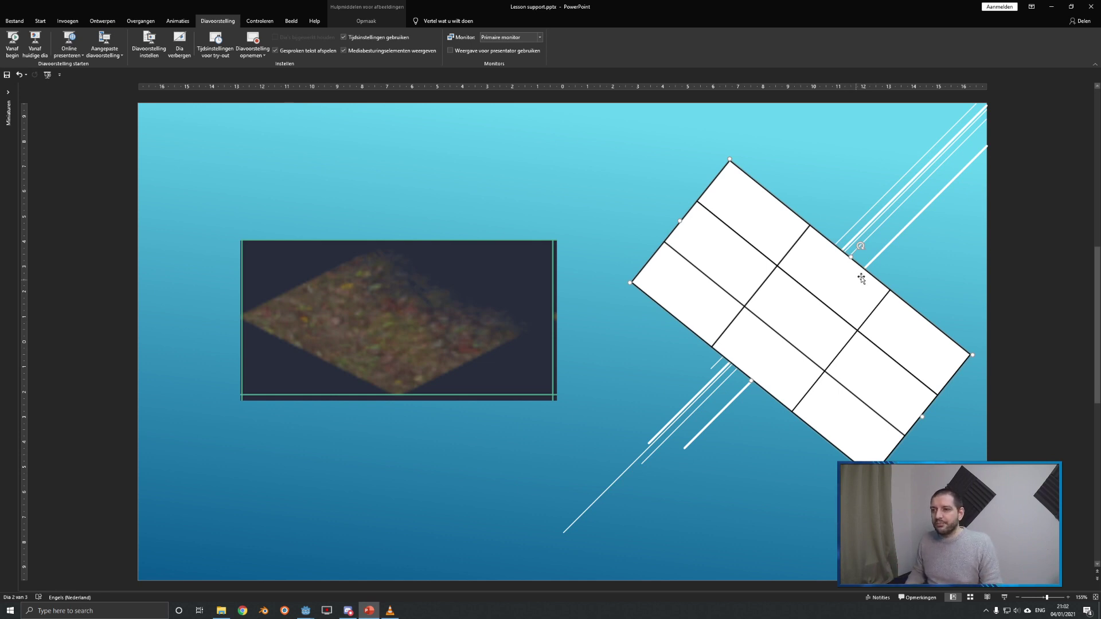
{"action": "left_click_drag", "start_coordinate": [840, 277], "coordinate": [525, 226]}
{"action": "left_click_drag", "start_coordinate": [526, 266], "coordinate": [734, 290]}
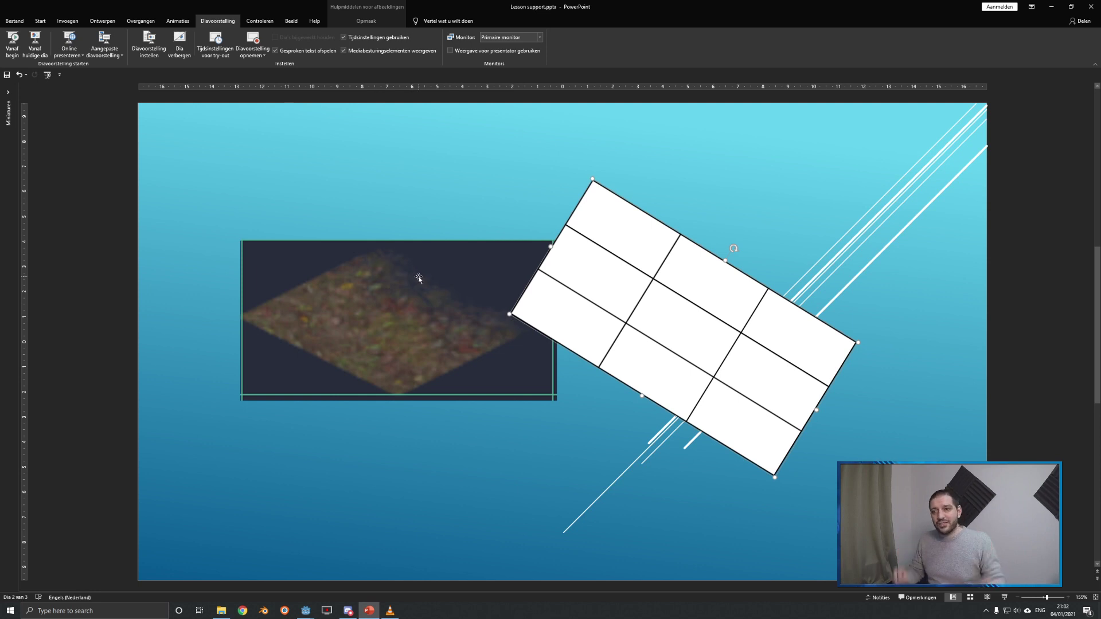
On slide 3, rotate the red table picture.
{"action": "scroll", "coordinate": [639, 332], "scroll_direction": "down", "scroll_amount": 1}
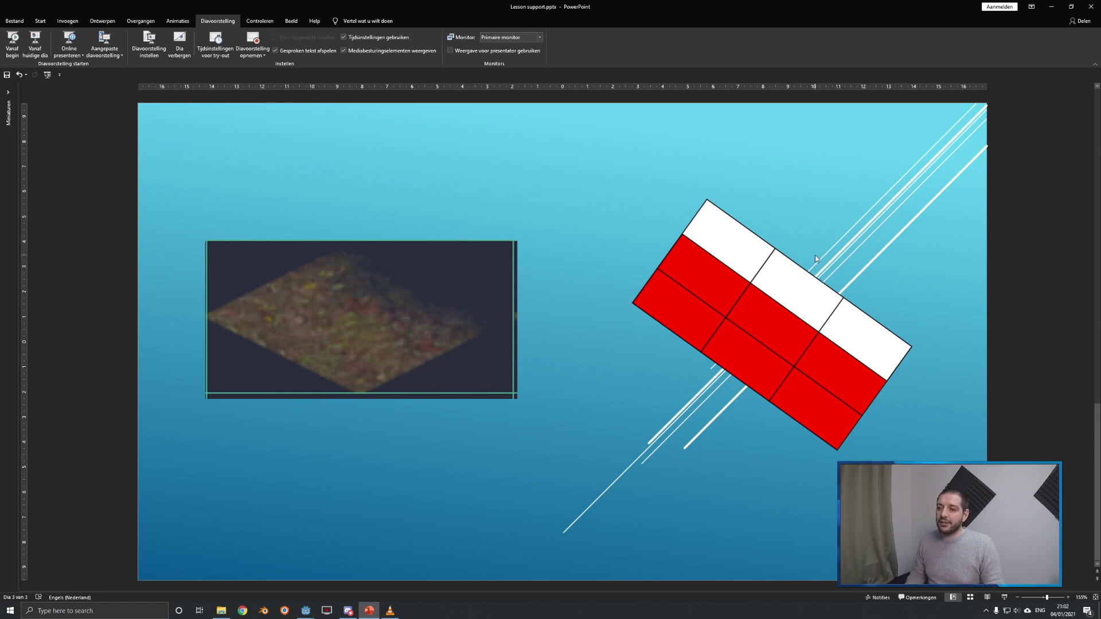
{"action": "left_click", "coordinate": [795, 281]}
{"action": "left_click_drag", "start_coordinate": [819, 261], "coordinate": [772, 261]}
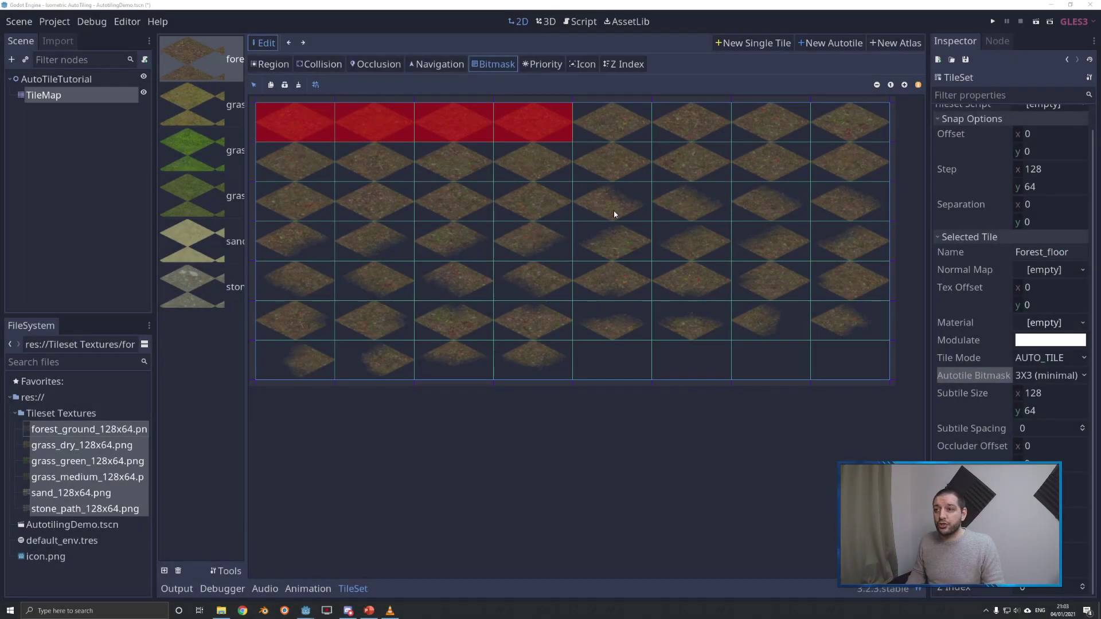
Paint bitmask cells on the middle-row Forest_floor tiles, including columns 6–7 and row 4.
{"action": "left_click", "coordinate": [583, 203]}
{"action": "left_click_drag", "start_coordinate": [639, 209], "coordinate": [585, 215]}
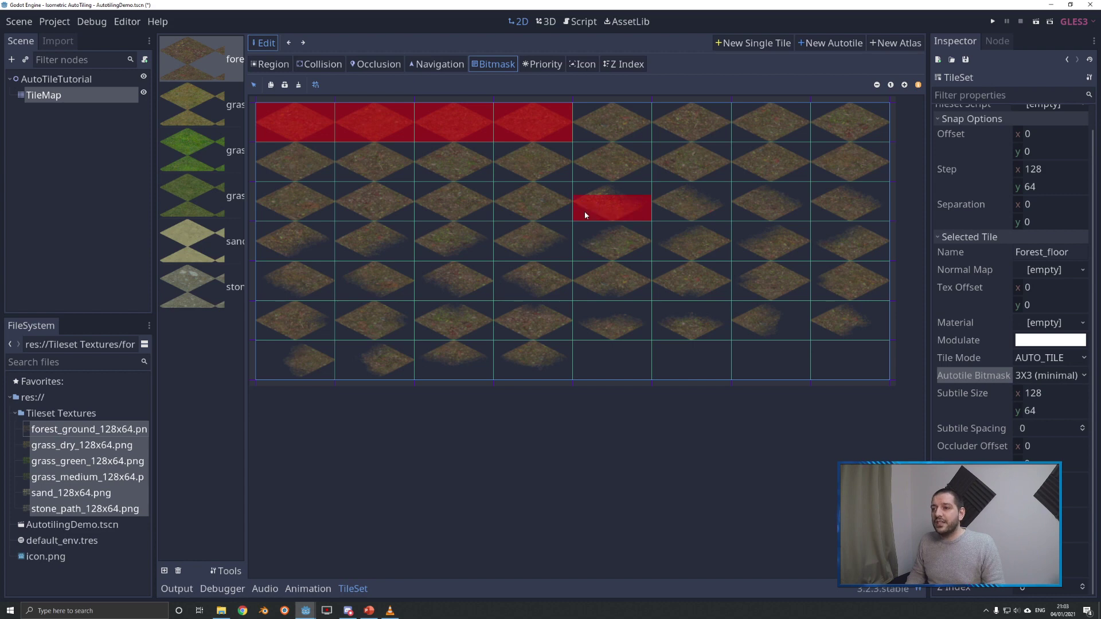
{"action": "mouse_move", "coordinate": [679, 209]}
{"action": "left_mouse_down"}
{"action": "mouse_move", "coordinate": [720, 206]}
{"action": "mouse_move", "coordinate": [659, 208]}
{"action": "mouse_move", "coordinate": [784, 208]}
{"action": "mouse_move", "coordinate": [748, 216]}
{"action": "mouse_move", "coordinate": [774, 229]}
{"action": "left_mouse_up"}
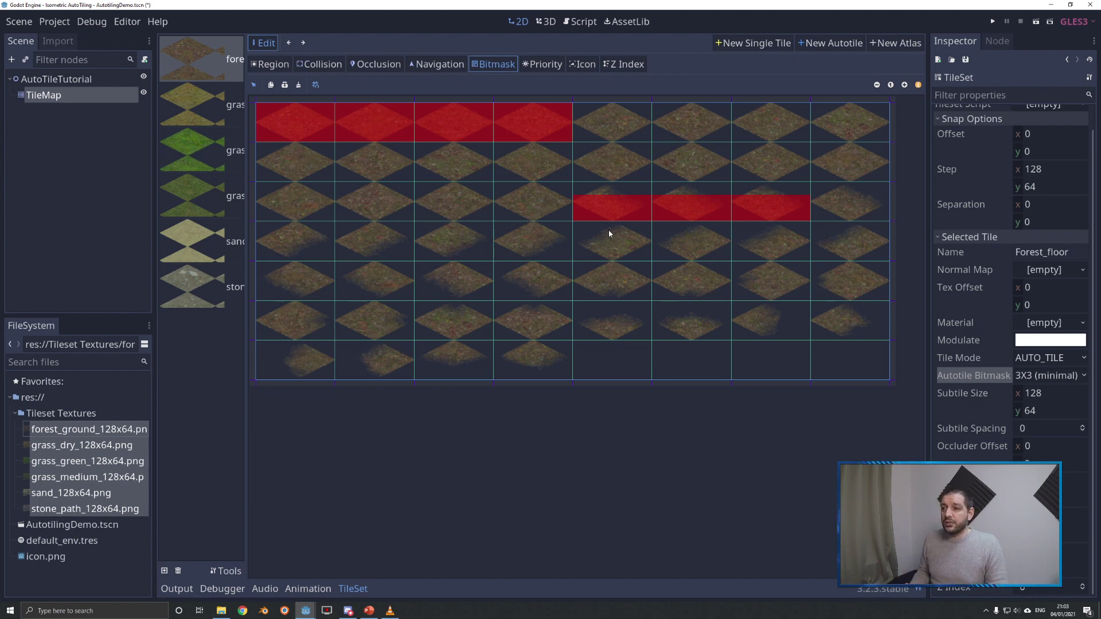
{"action": "mouse_move", "coordinate": [609, 233]}
{"action": "left_mouse_down"}
{"action": "mouse_move", "coordinate": [632, 237]}
{"action": "mouse_move", "coordinate": [610, 247]}
{"action": "left_mouse_up"}
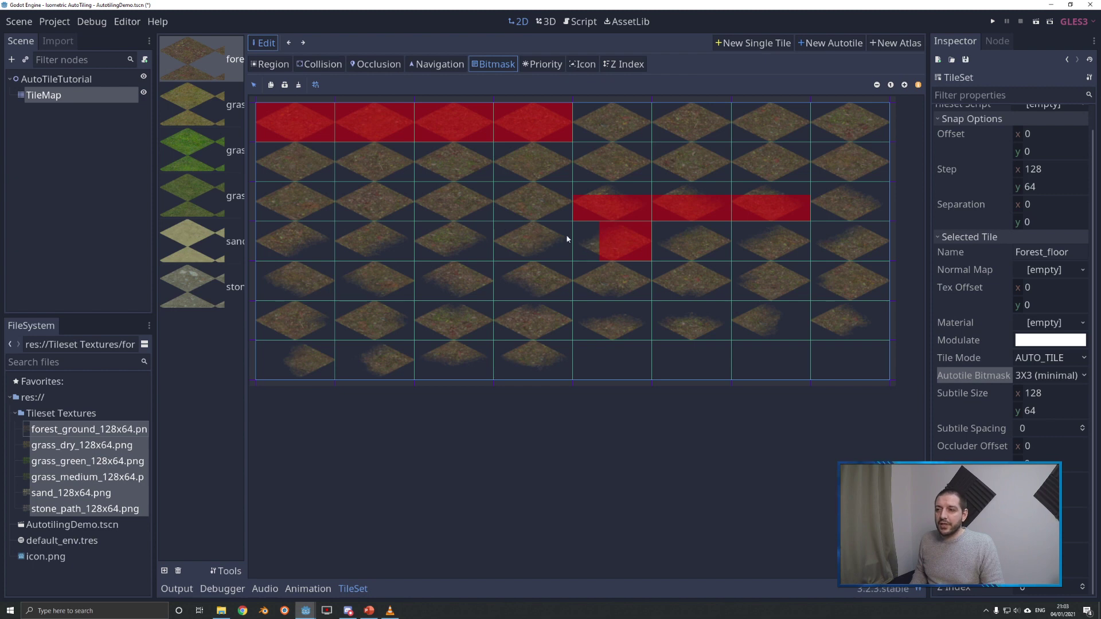
{"action": "mouse_move", "coordinate": [529, 238]}
{"action": "left_mouse_down"}
{"action": "mouse_move", "coordinate": [510, 241]}
{"action": "mouse_move", "coordinate": [510, 256]}
{"action": "left_mouse_up"}
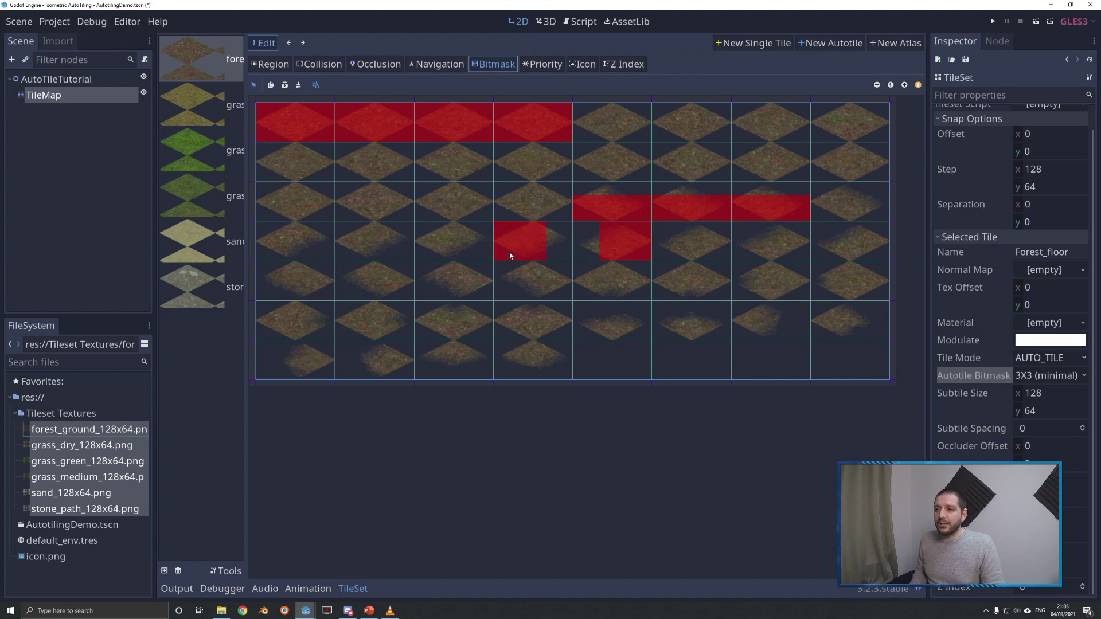
Paint the bitmask cells of the row 6 tile and the bottom-row tiles.
{"action": "left_click", "coordinate": [503, 312]}
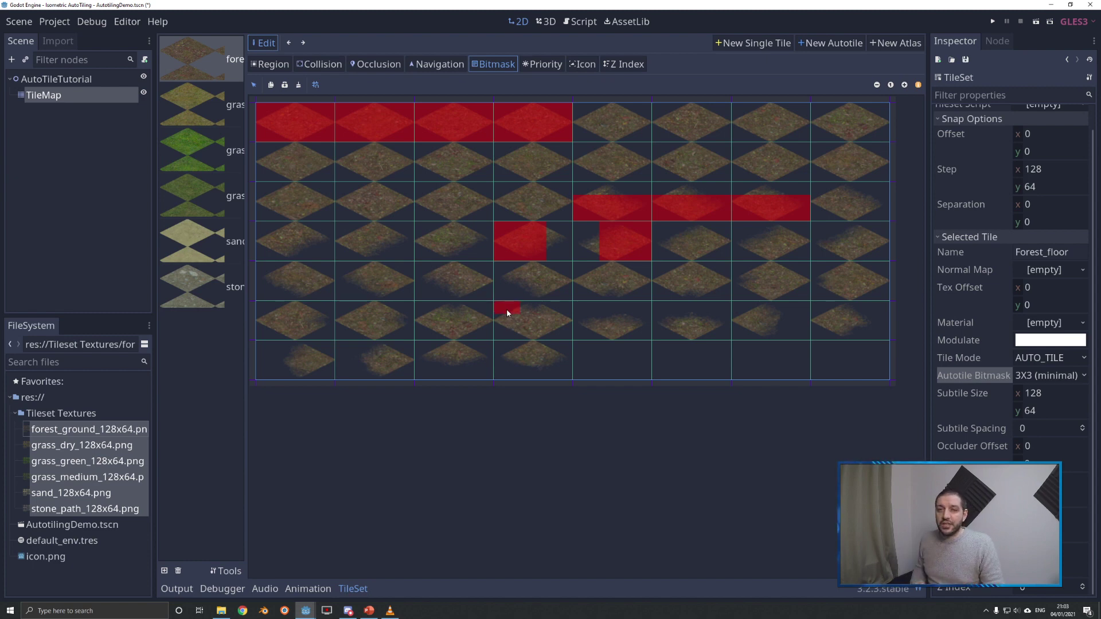
{"action": "scroll", "coordinate": [528, 330], "scroll_direction": "up", "scroll_amount": 1}
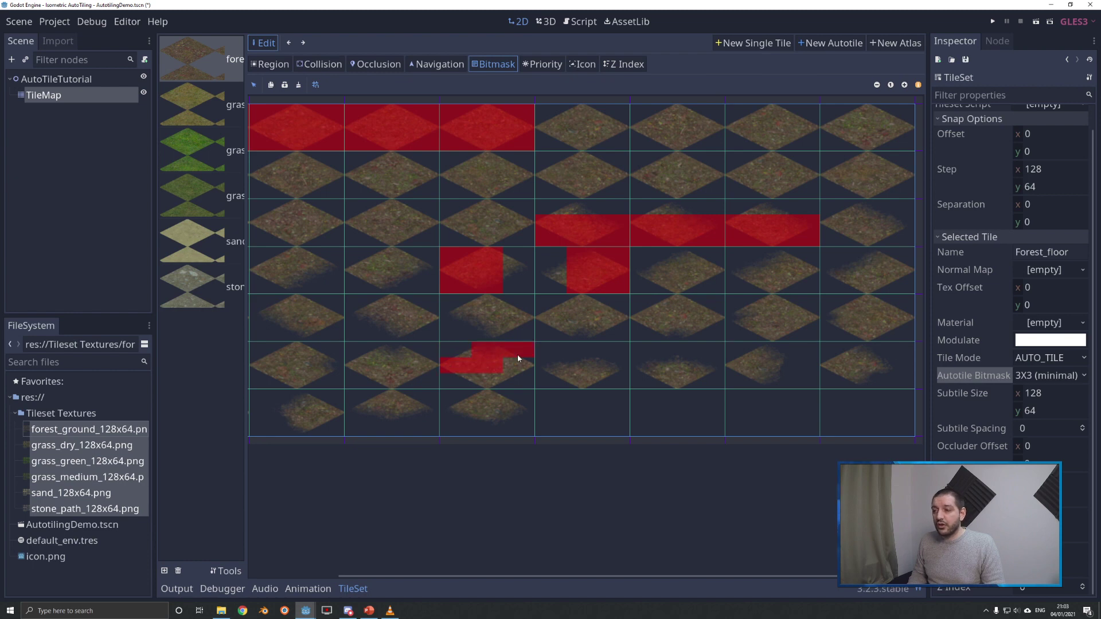
{"action": "mouse_move", "coordinate": [517, 354]}
{"action": "left_mouse_down"}
{"action": "mouse_move", "coordinate": [511, 381]}
{"action": "mouse_move", "coordinate": [460, 376]}
{"action": "left_mouse_up"}
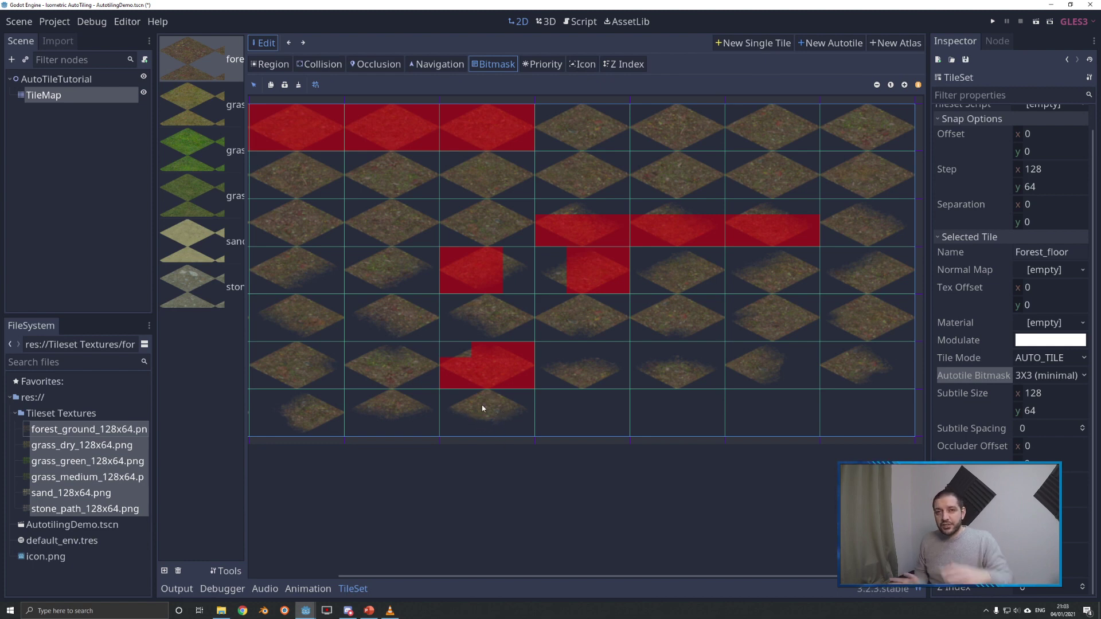
{"action": "left_click_drag", "start_coordinate": [460, 415], "coordinate": [476, 416]}
{"action": "left_click", "coordinate": [457, 403]}
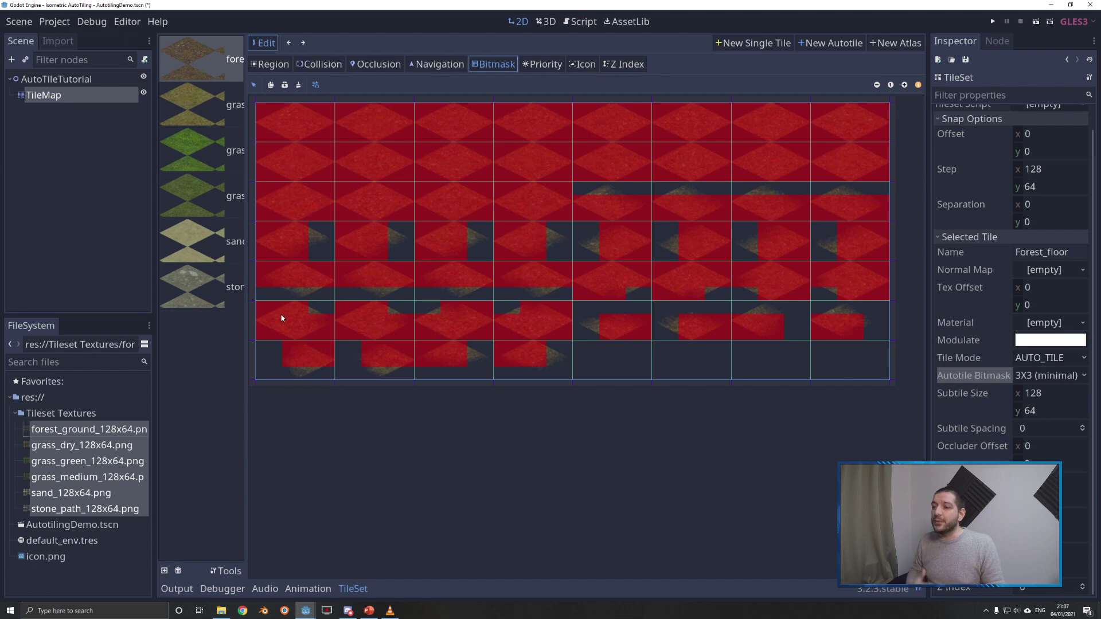
Create an autotile covering the grass_dry texture with a 3X3 (minimal) bitmask.
{"action": "left_click", "coordinate": [196, 117]}
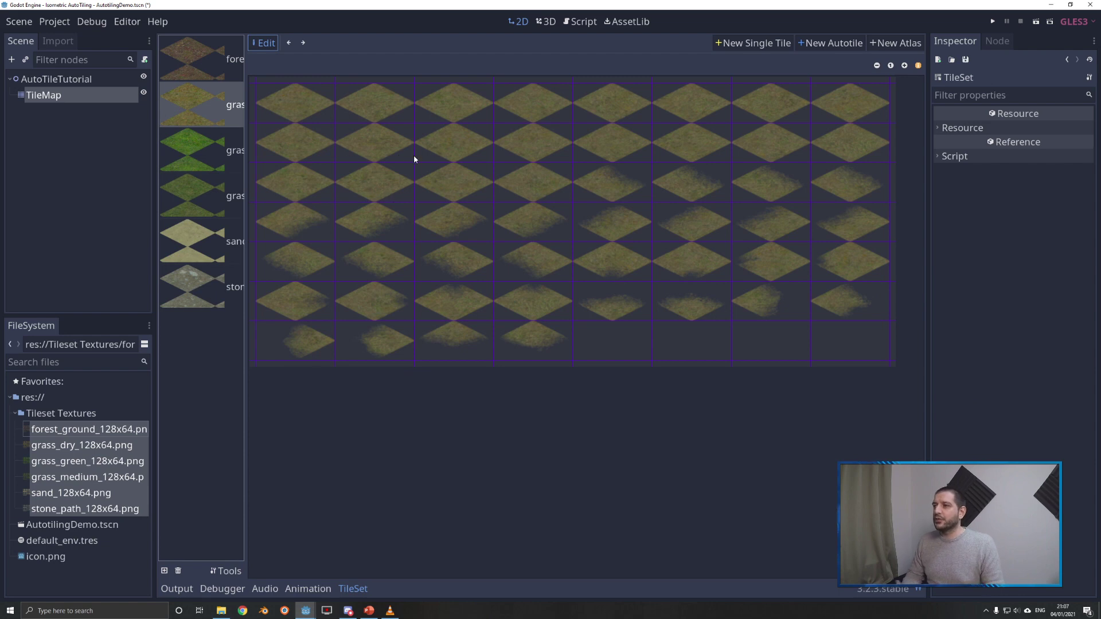
{"action": "left_click", "coordinate": [814, 44]}
{"action": "left_click_drag", "start_coordinate": [280, 114], "coordinate": [858, 357]}
{"action": "left_click", "coordinate": [1046, 377]}
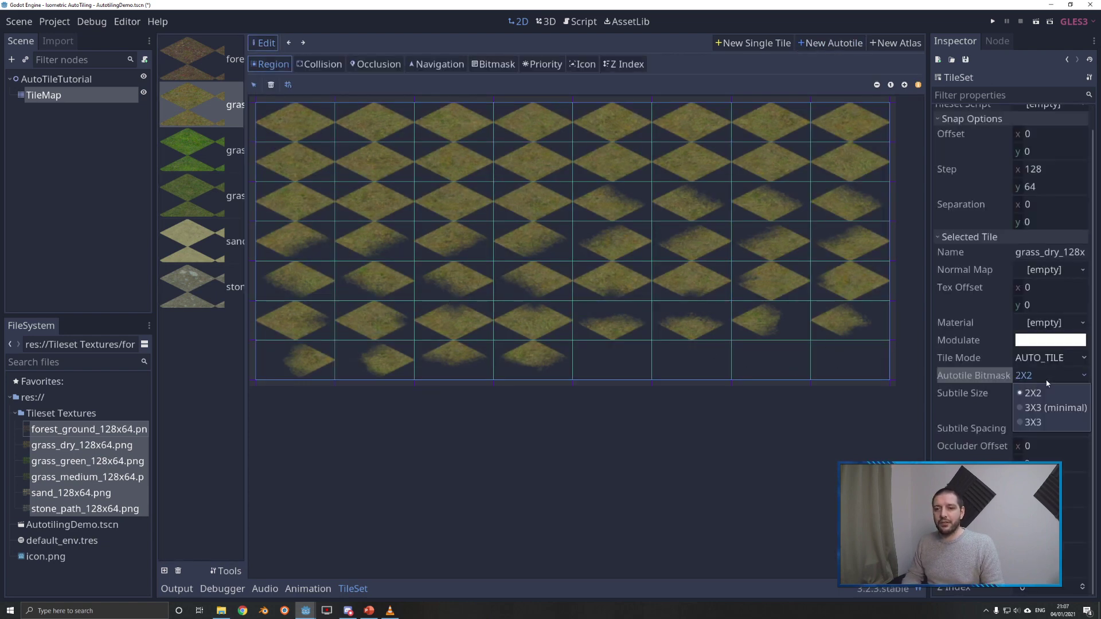
{"action": "left_click", "coordinate": [1055, 407]}
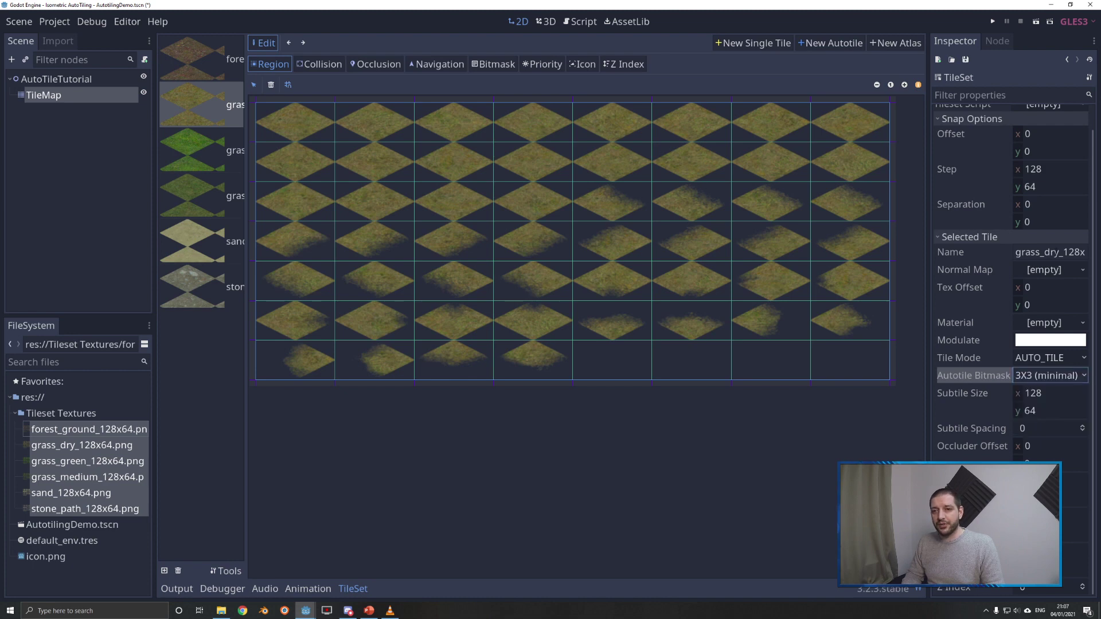
Rename the grass autotile to Grass_dry and return to the forest_ground texture.
{"action": "left_click", "coordinate": [988, 253]}
{"action": "key", "text": "BackSpace"}
{"action": "key", "text": "BackSpace"}
{"action": "key", "text": "BackSpace"}
{"action": "key", "text": "BackSpace"}
{"action": "key", "text": "BackSpace"}
{"action": "key", "text": "BackSpace"}
{"action": "key", "text": "BackSpace"}
{"action": "key", "text": "BackSpace"}
{"action": "key", "text": "BackSpace"}
{"action": "key", "text": "BackSpace"}
{"action": "key", "text": "BackSpace"}
{"action": "key", "text": "BackSpace"}
{"action": "key", "text": "BackSpace"}
{"action": "key", "text": "BackSpace"}
{"action": "key", "text": "BackSpace"}
{"action": "key", "text": "BackSpace"}
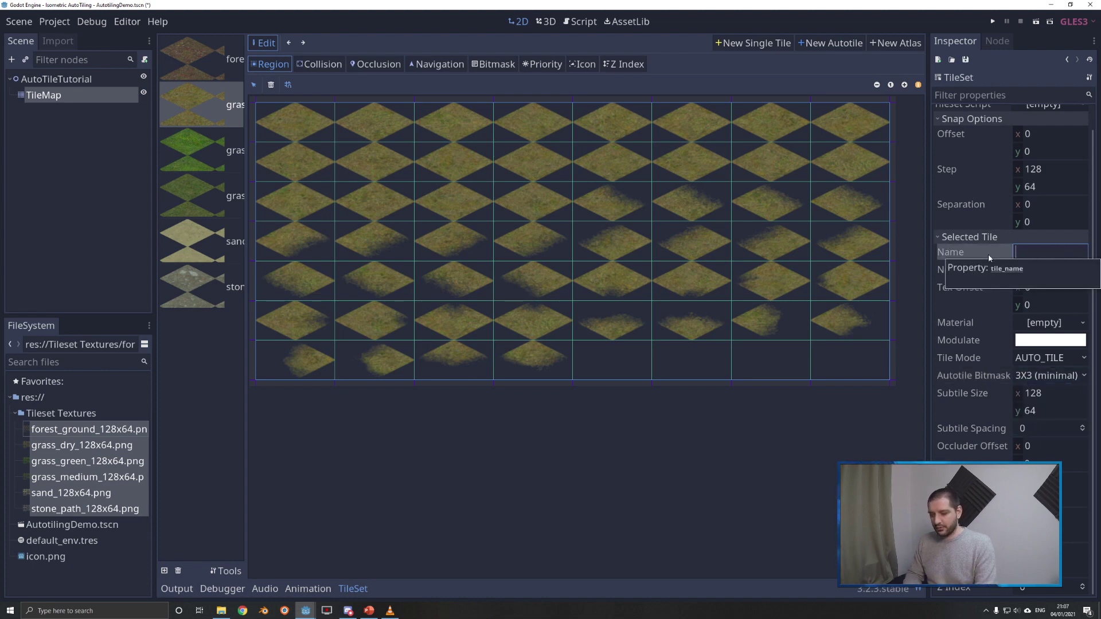
{"action": "type", "text": "Grass"}
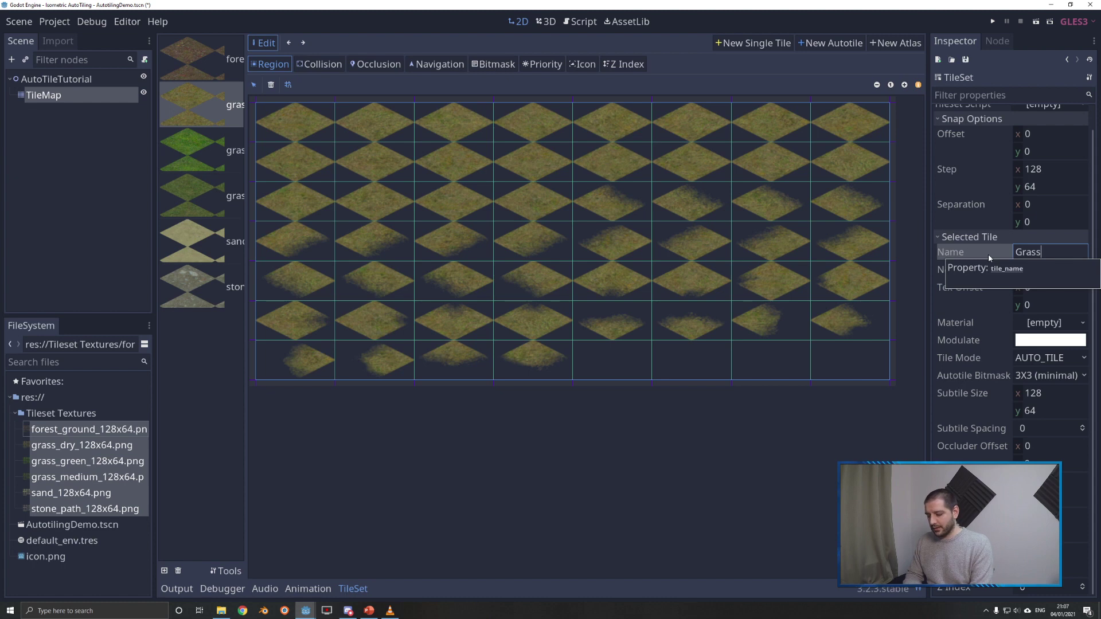
{"action": "type", "text": "_dry"}
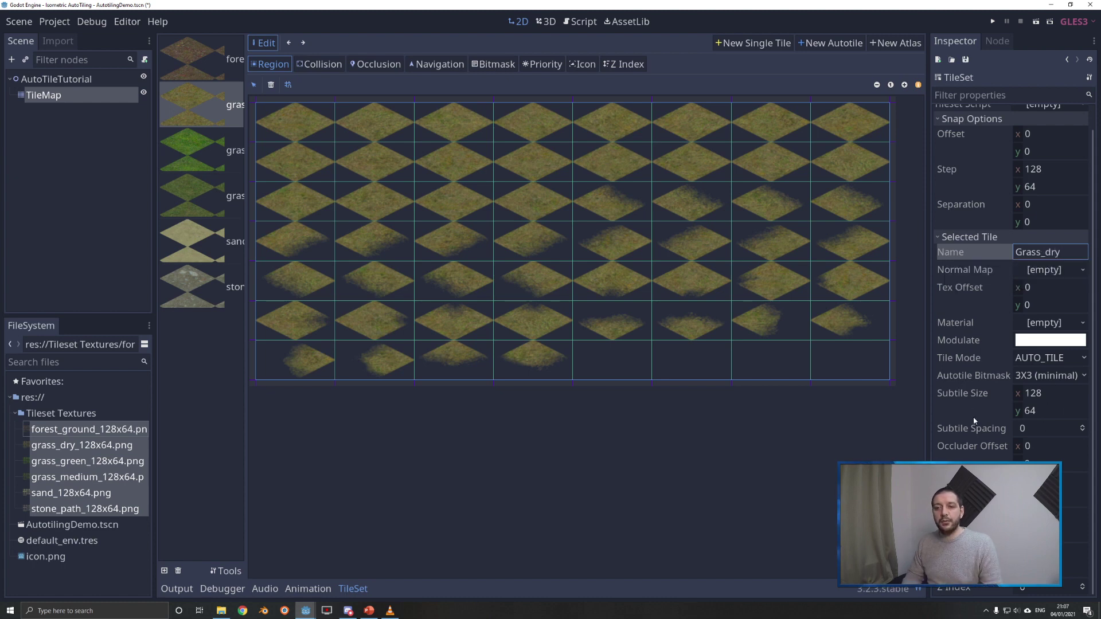
{"action": "left_click", "coordinate": [187, 60]}
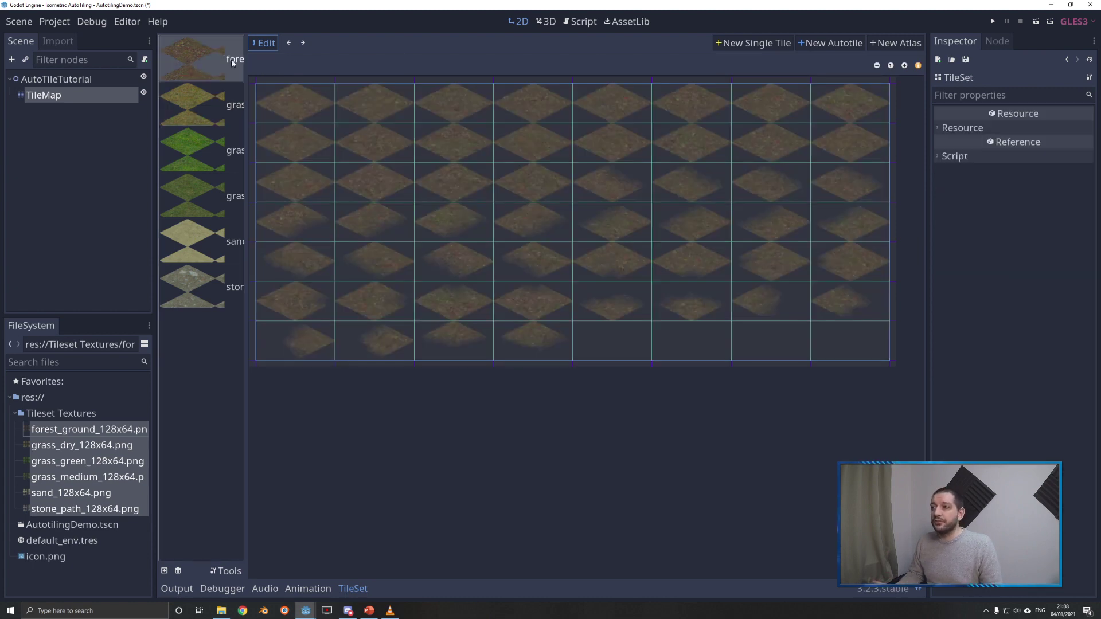
Copy the Forest_floor bitmask onto all Grass_dry subtiles, then show subtile priorities.
{"action": "left_click", "coordinate": [374, 98]}
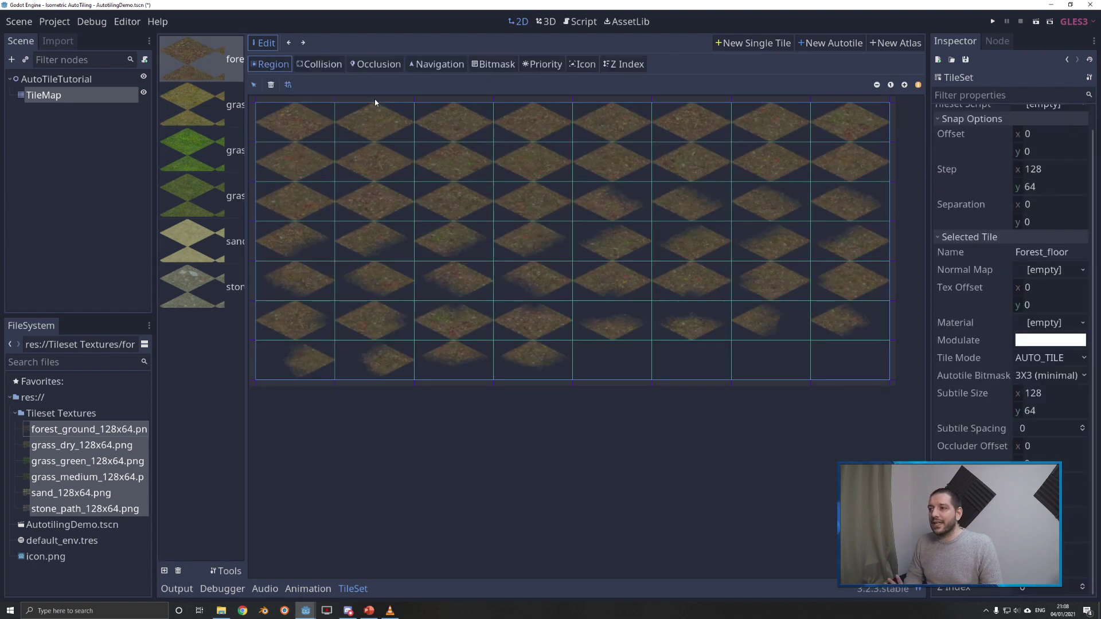
{"action": "left_click", "coordinate": [504, 64]}
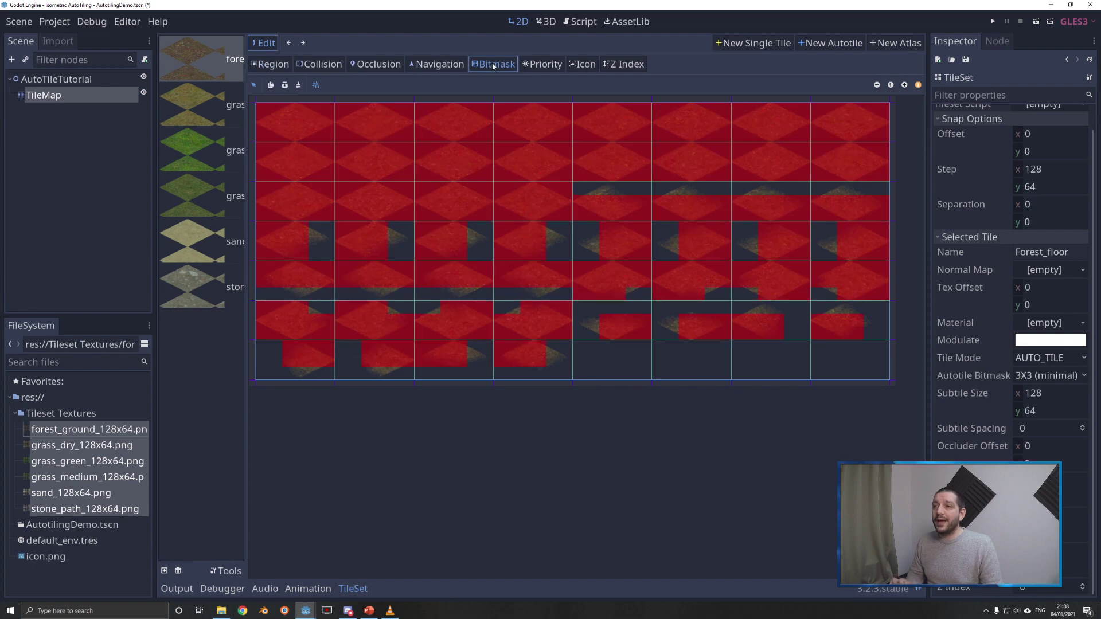
{"action": "left_click", "coordinate": [271, 86]}
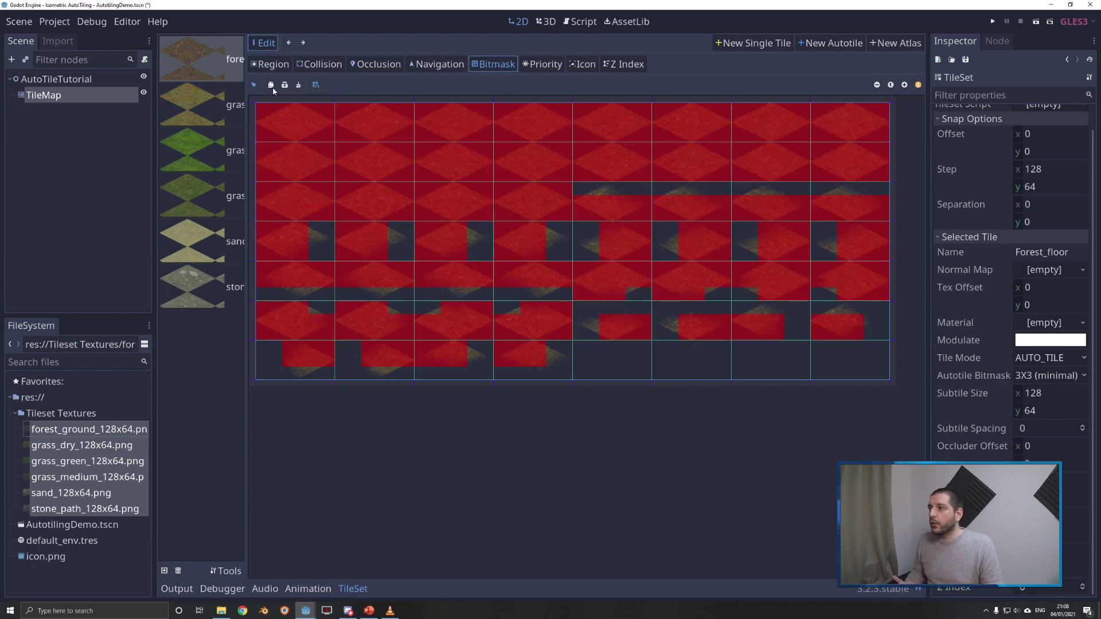
{"action": "left_click", "coordinate": [194, 103]}
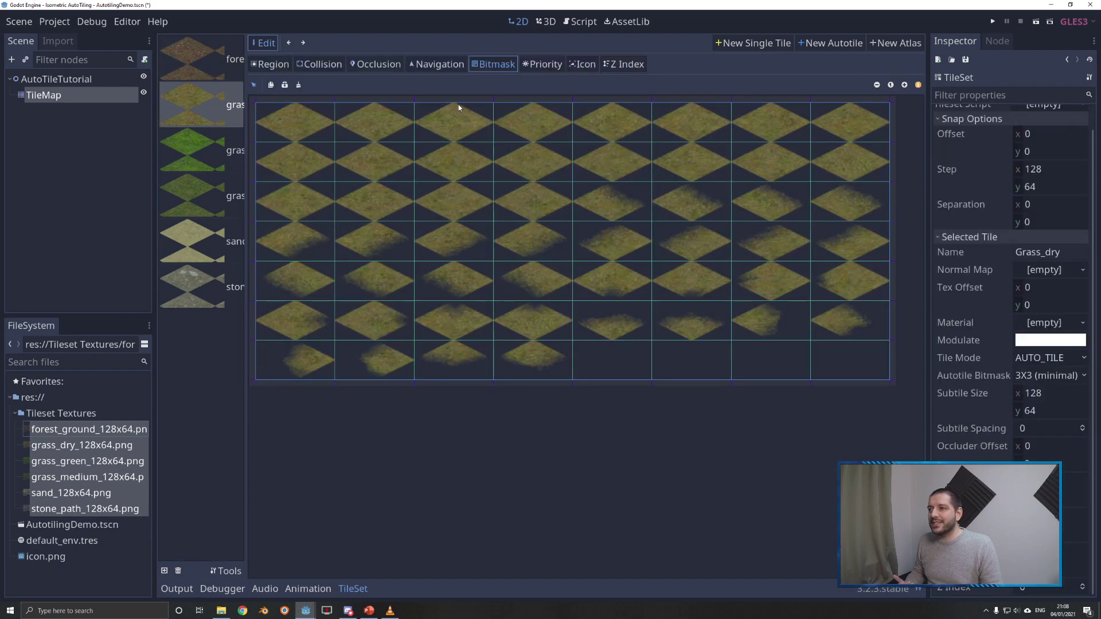
{"action": "left_click", "coordinate": [285, 85]}
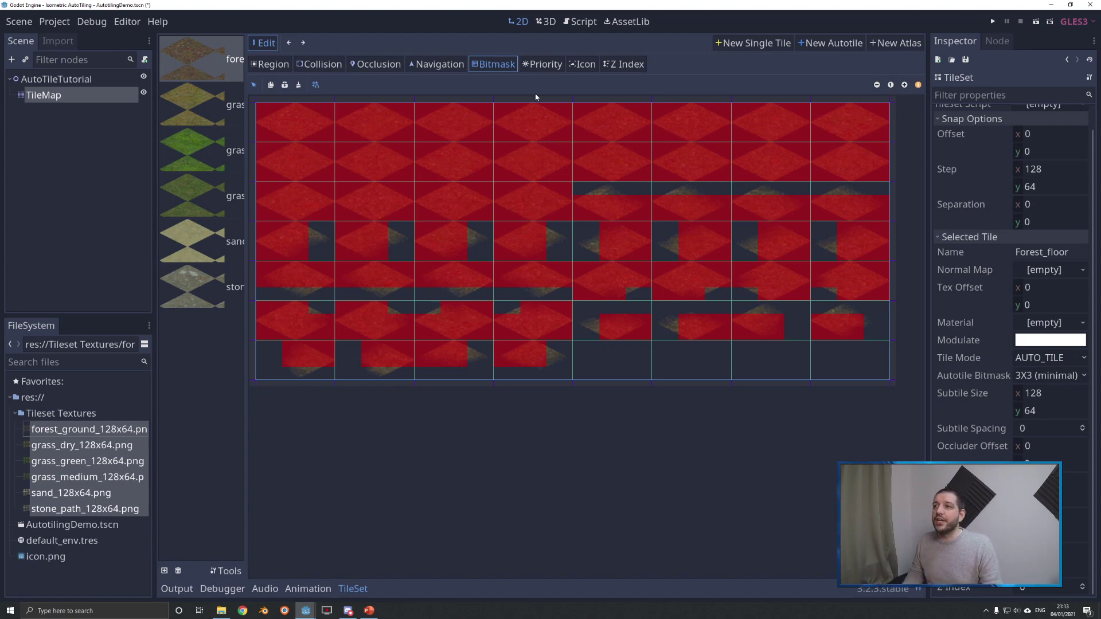
{"action": "left_click", "coordinate": [546, 64]}
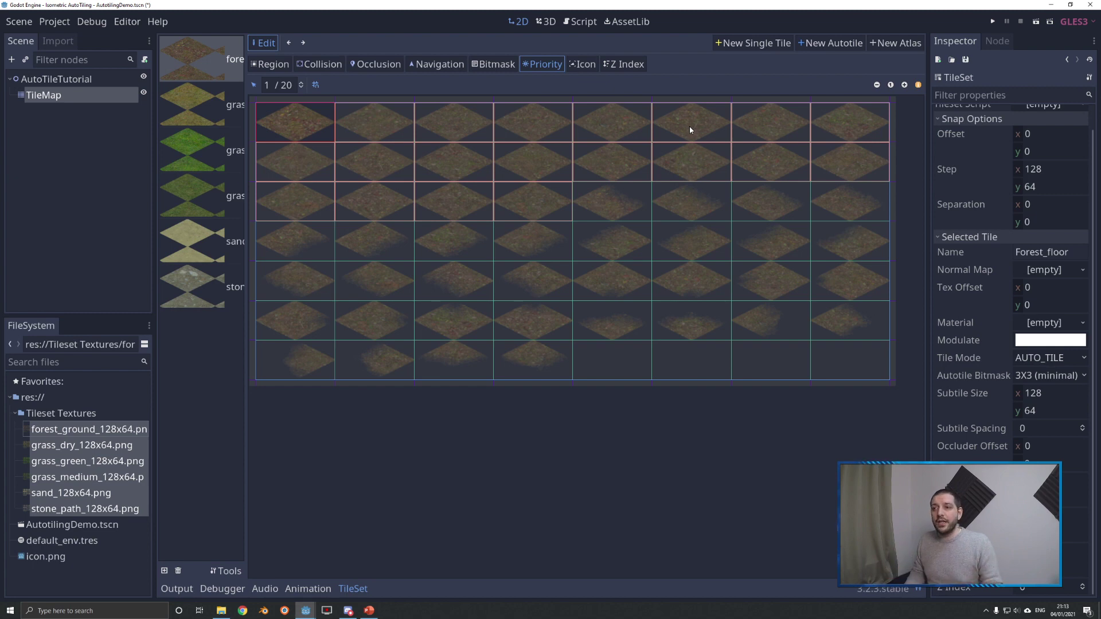
Review the current priorities of the Forest_floor row-1 and row-2 subtiles.
{"action": "left_click", "coordinate": [539, 169]}
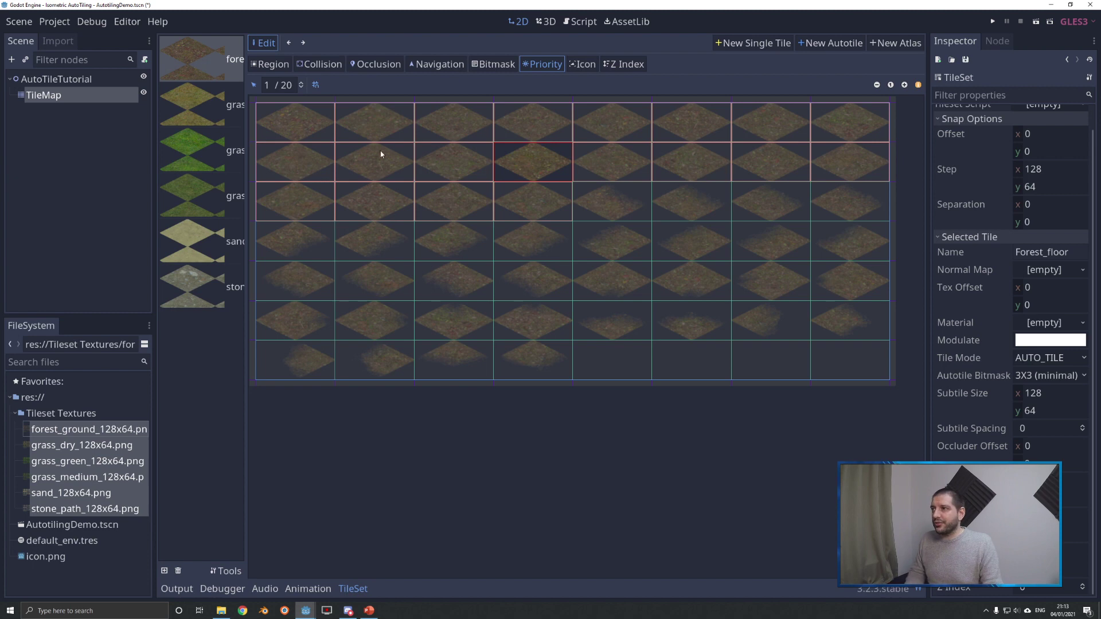
{"action": "left_click", "coordinate": [274, 85]}
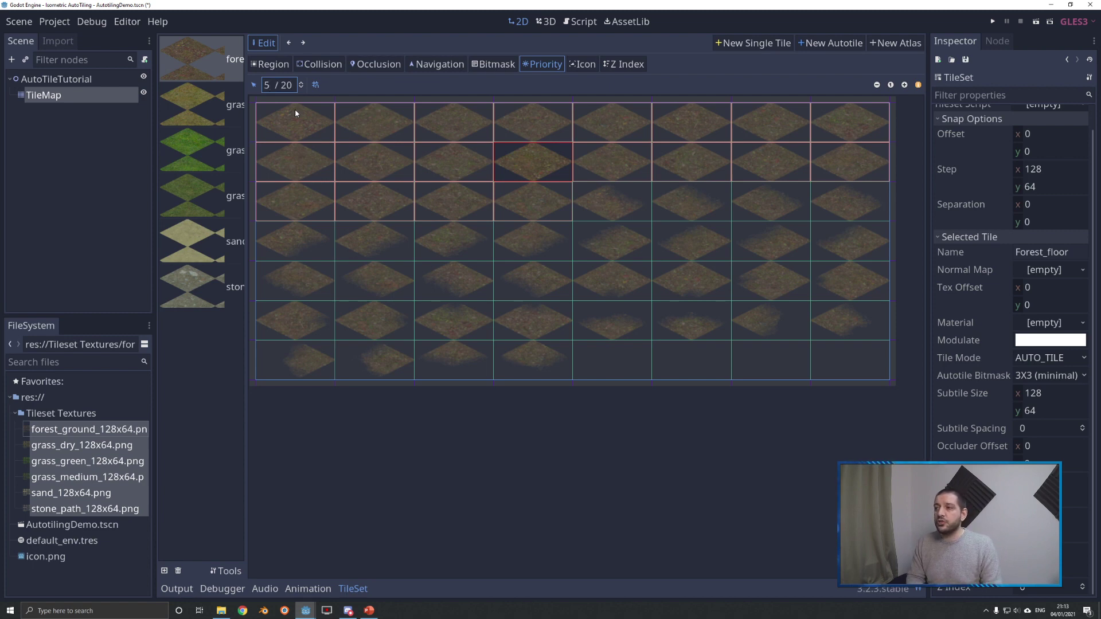
{"action": "left_click", "coordinate": [528, 173]}
{"action": "left_click", "coordinate": [450, 116]}
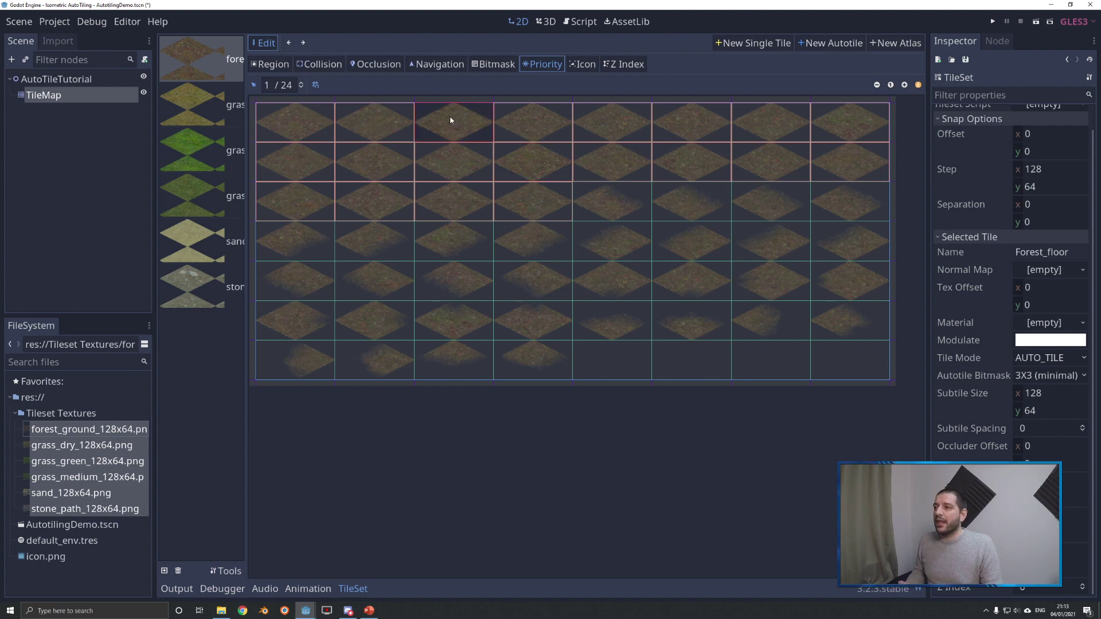
{"action": "left_click", "coordinate": [550, 121]}
{"action": "left_click", "coordinate": [596, 127]}
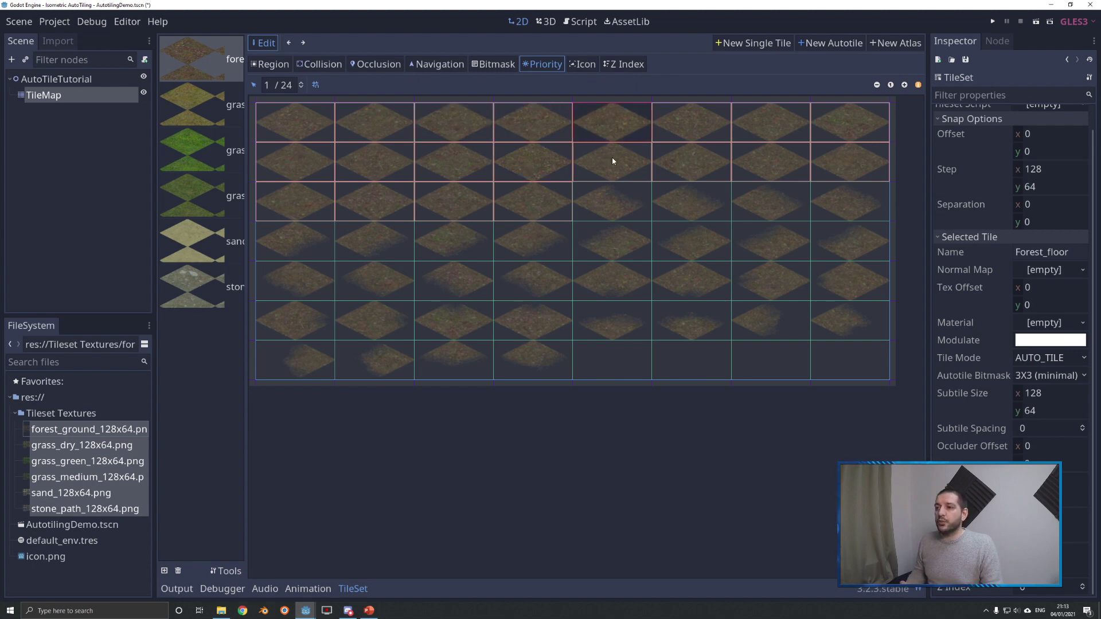
{"action": "left_click", "coordinate": [611, 159]}
{"action": "left_click", "coordinate": [551, 162]}
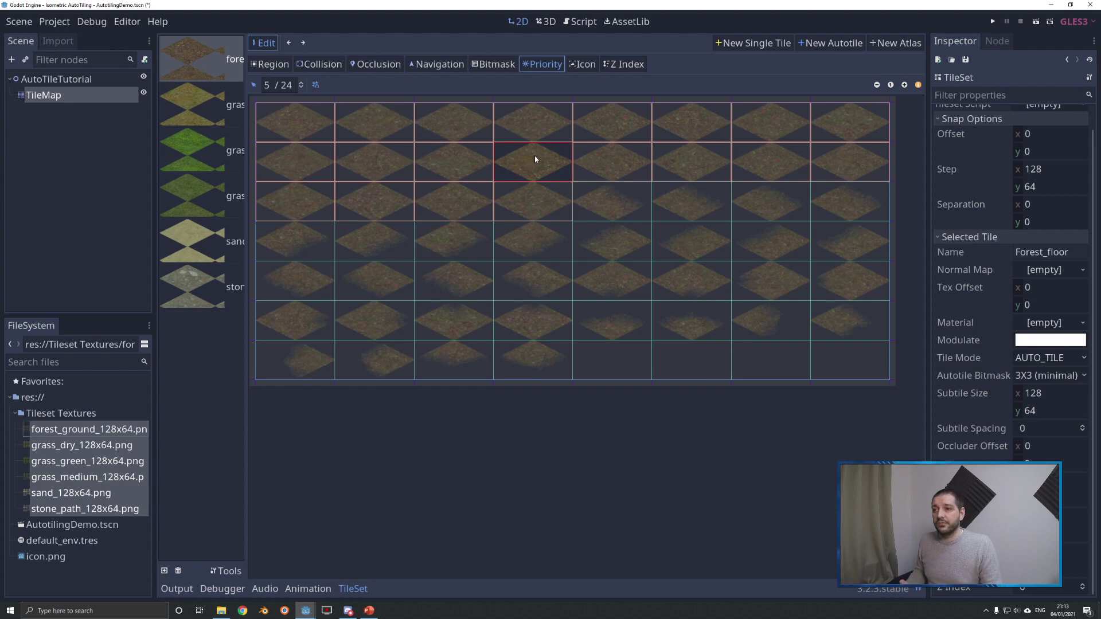
Give the row-2, column-7 full subtile a priority of 10.
{"action": "left_click", "coordinate": [793, 170]}
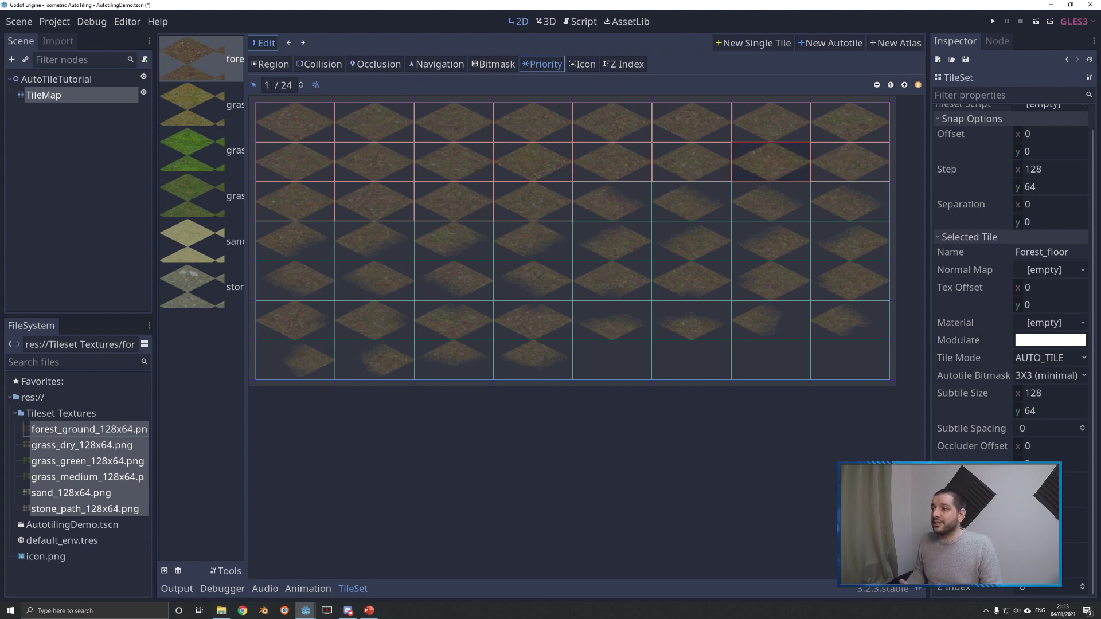
{"action": "left_click", "coordinate": [268, 85]}
{"action": "type", "text": "0"}
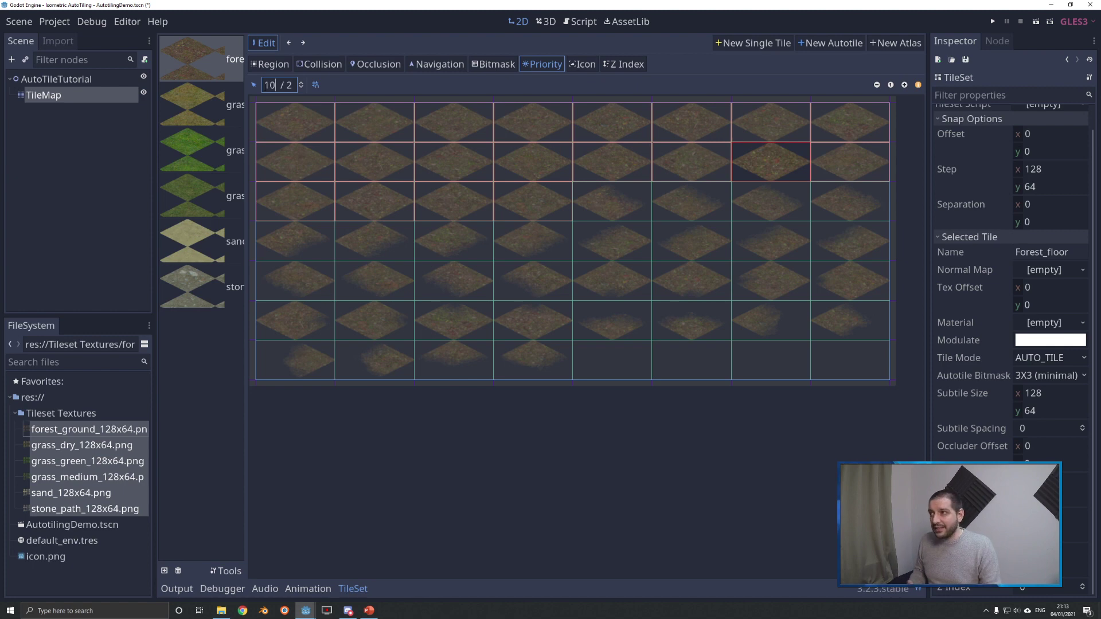
{"action": "key", "text": "Return"}
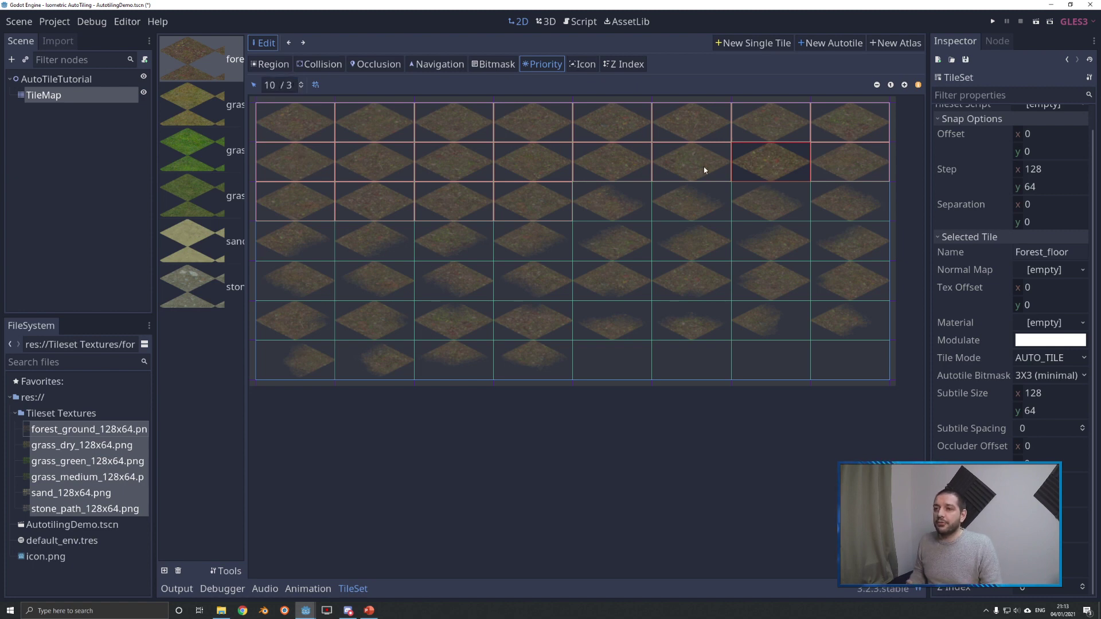
Compare the row-3 edge subtiles' priorities against the bitmask overlay.
{"action": "left_click", "coordinate": [542, 164]}
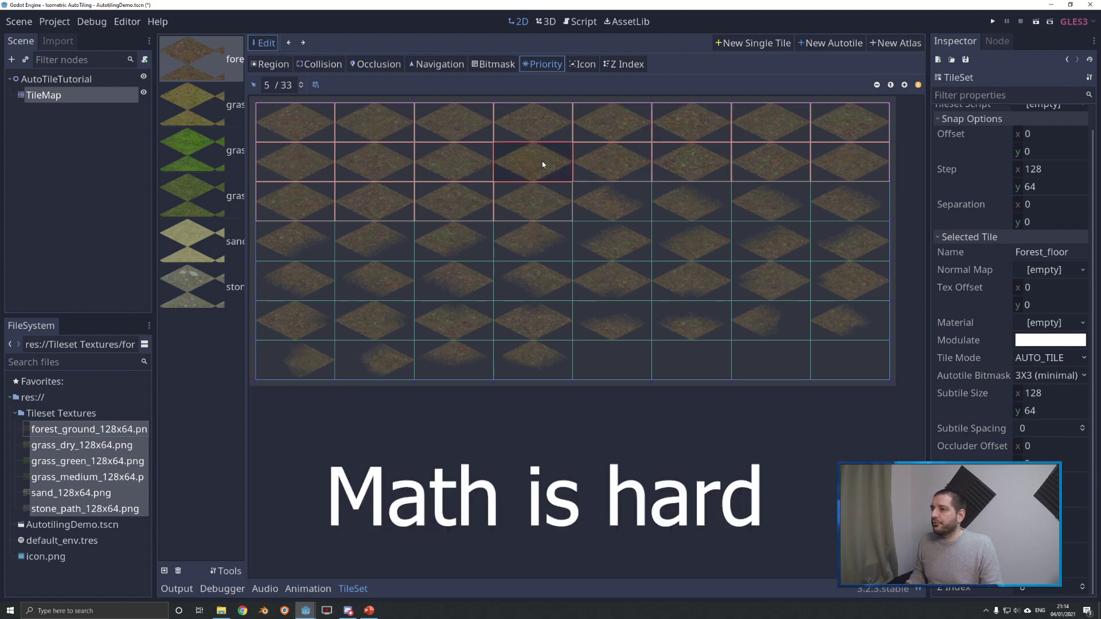
{"action": "left_click", "coordinate": [367, 128]}
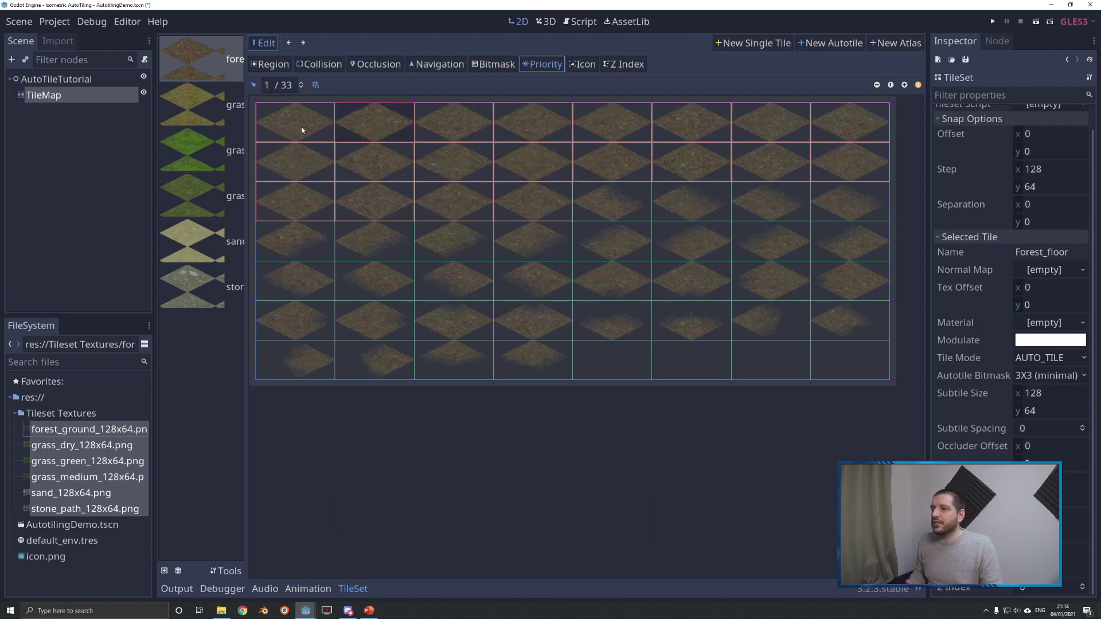
{"action": "left_click", "coordinate": [303, 130]}
{"action": "left_click", "coordinate": [276, 165]}
{"action": "left_click", "coordinate": [302, 198]}
{"action": "left_click", "coordinate": [361, 206]}
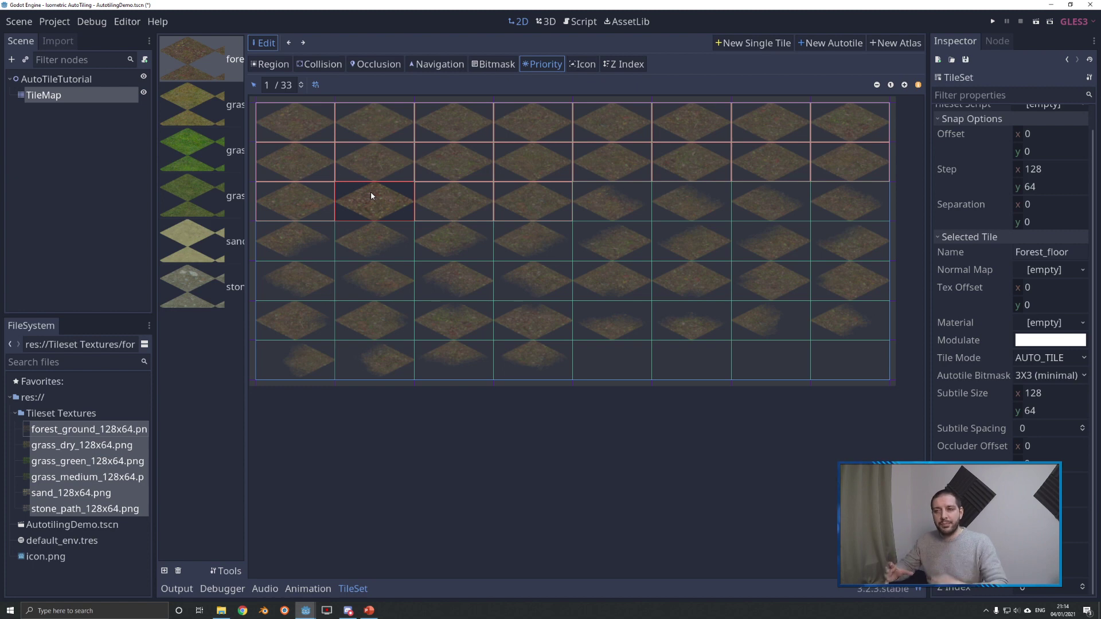
{"action": "left_click", "coordinate": [496, 66]}
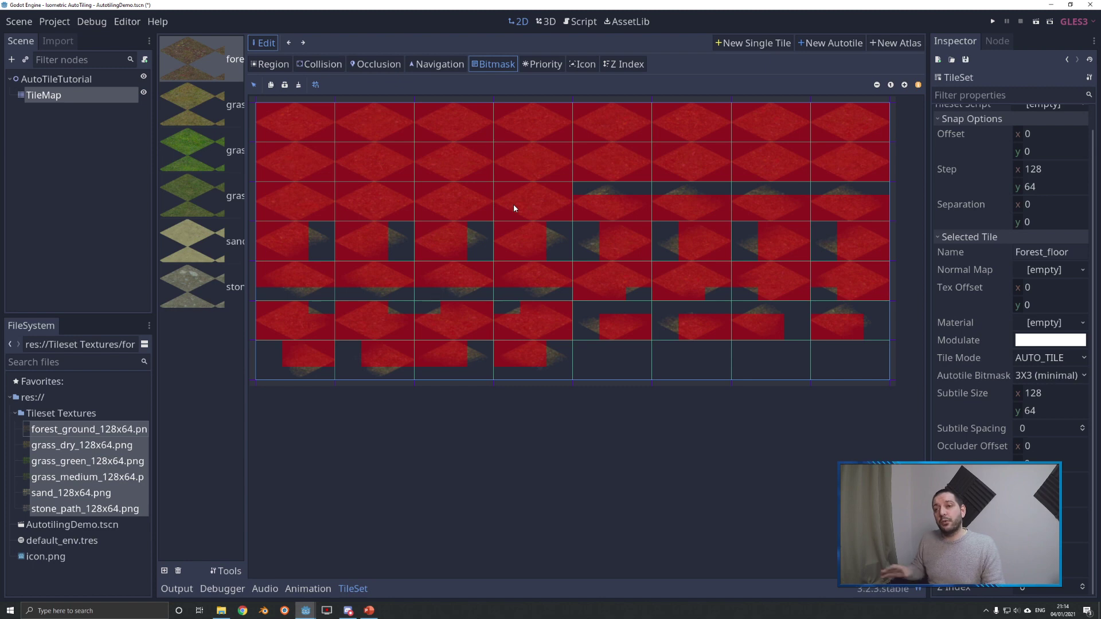
{"action": "left_click", "coordinate": [539, 65]}
{"action": "left_click", "coordinate": [622, 204]}
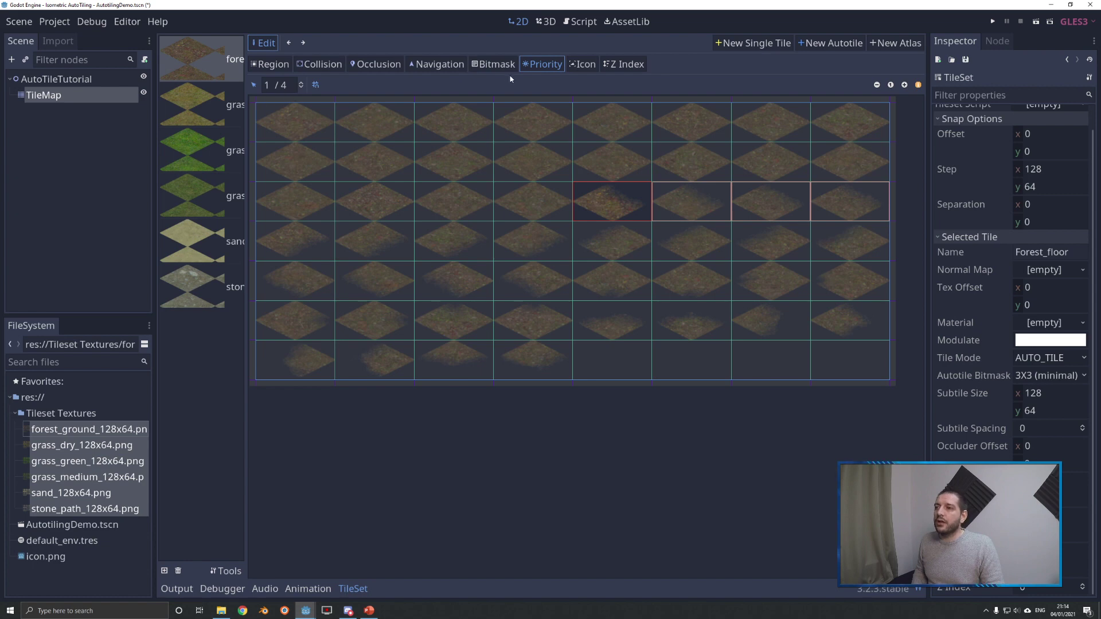
{"action": "left_click", "coordinate": [494, 64]}
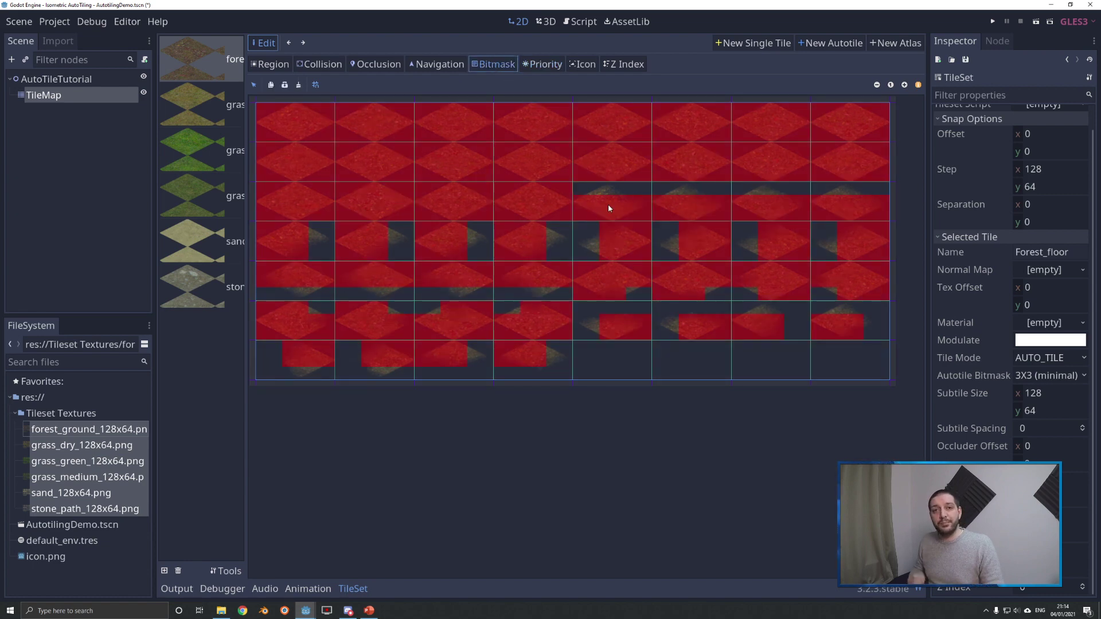
{"action": "left_click", "coordinate": [541, 64]}
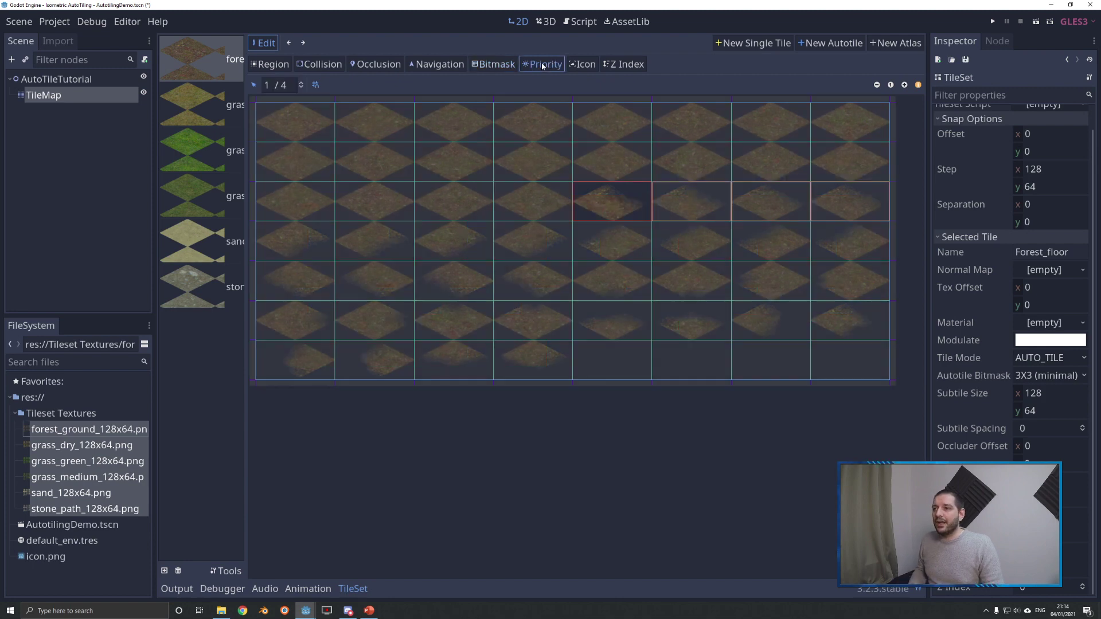
Set the row-3, column-7 edge subtile's priority to 3, then check its neighbours.
{"action": "left_click", "coordinate": [761, 213]}
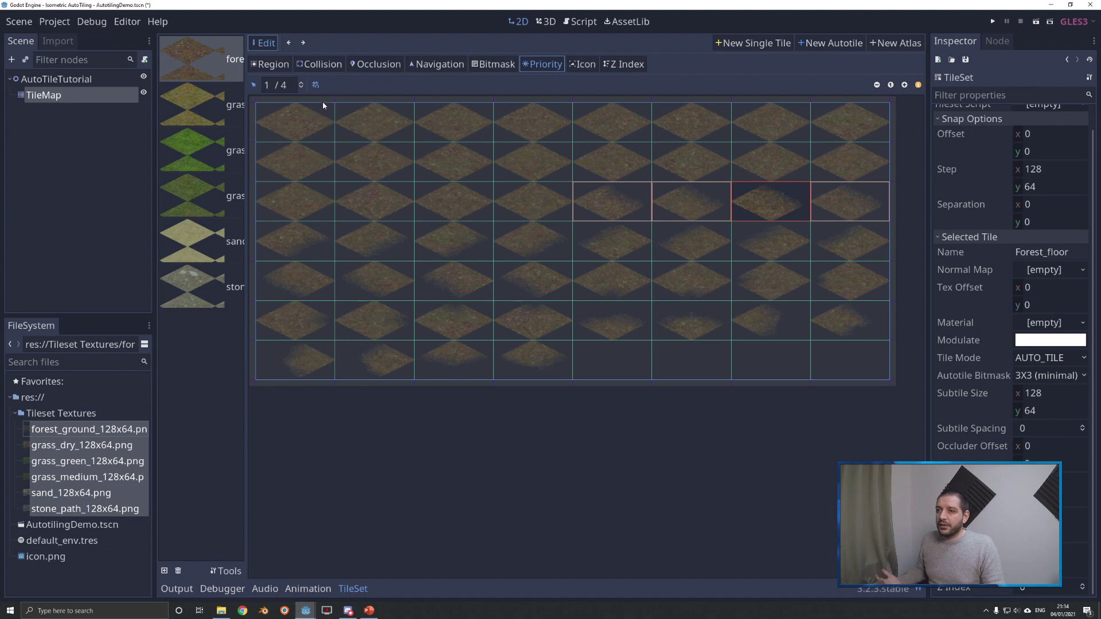
{"action": "left_click", "coordinate": [269, 85]}
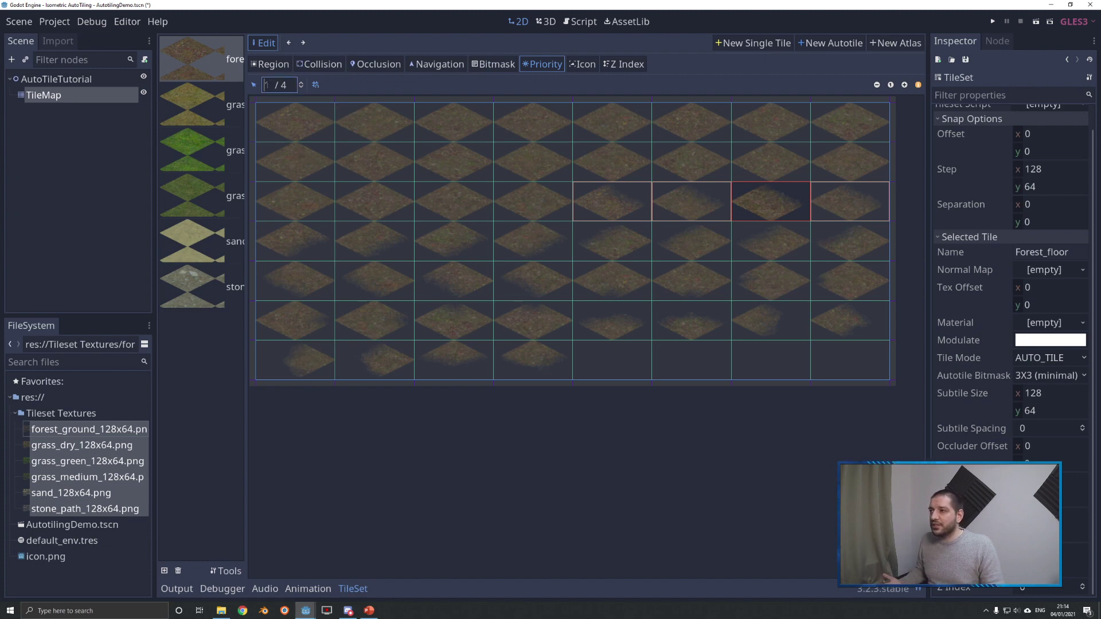
{"action": "double_click", "coordinate": [266, 84]}
{"action": "type", "text": "3"}
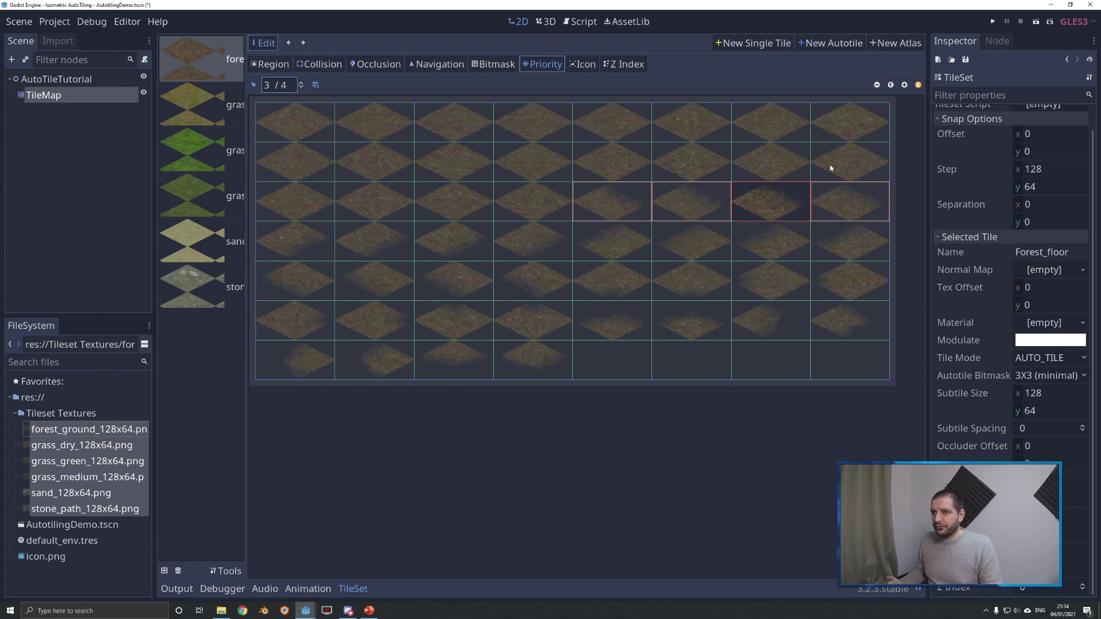
{"action": "left_click", "coordinate": [768, 214]}
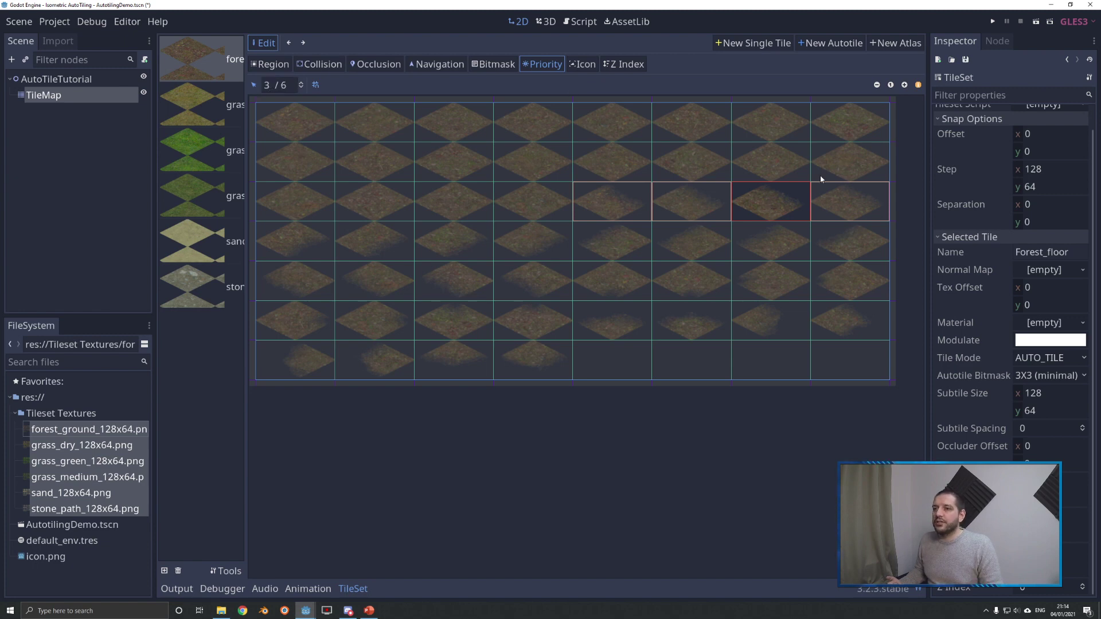
{"action": "left_click", "coordinate": [681, 202]}
{"action": "left_click", "coordinate": [880, 214]}
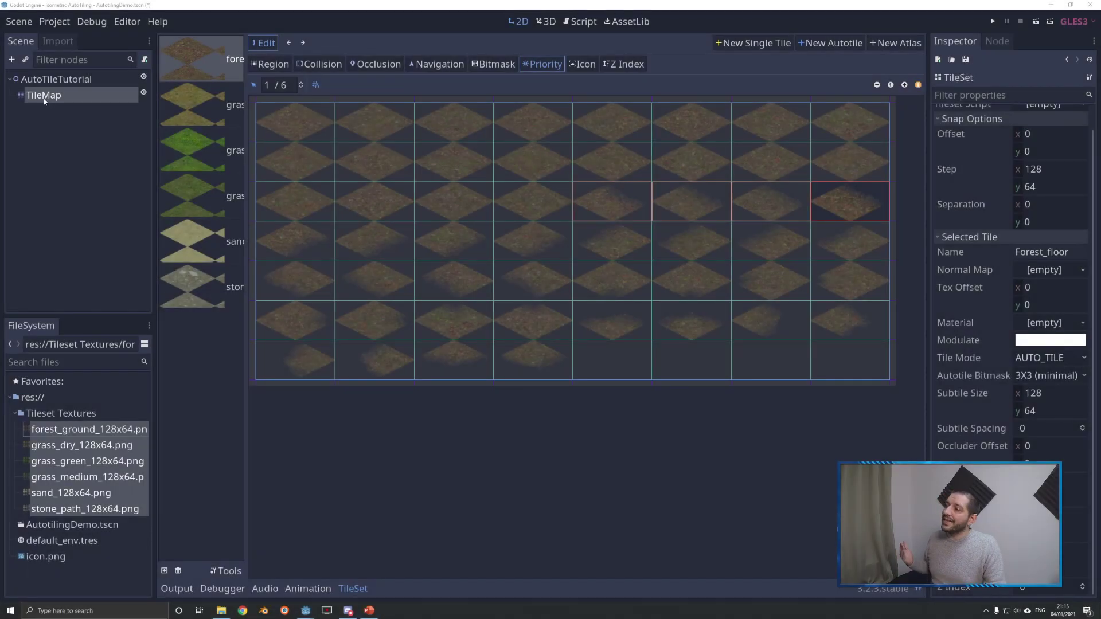
Paint a first patch of Forest_floor tiles on the isometric TileMap, erasing one stray tile.
{"action": "left_click", "coordinate": [44, 98]}
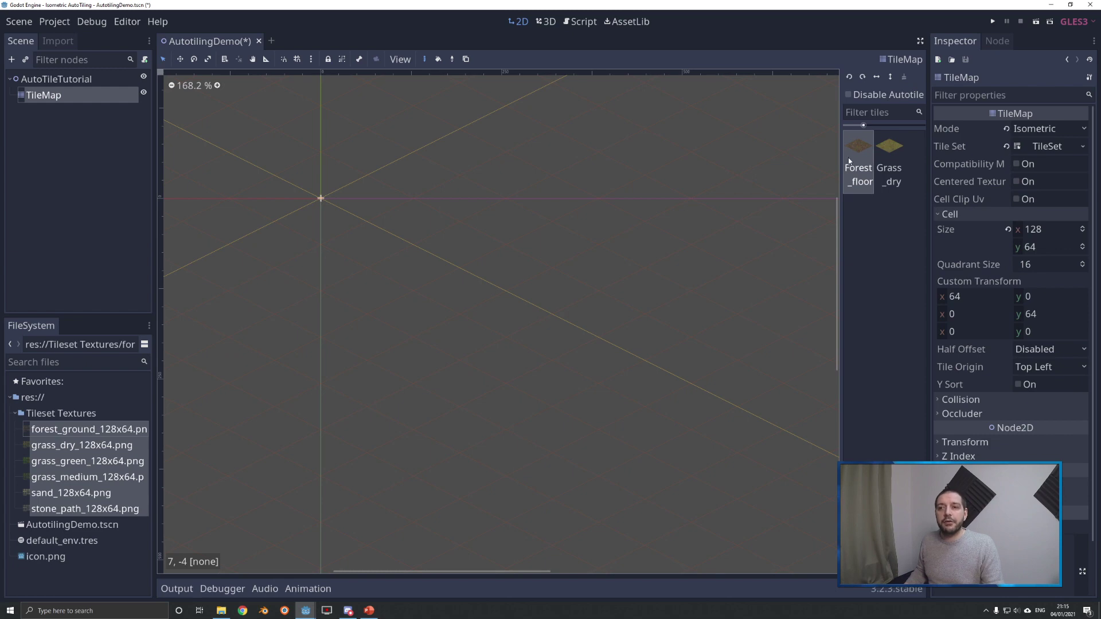
{"action": "left_click", "coordinate": [848, 138]}
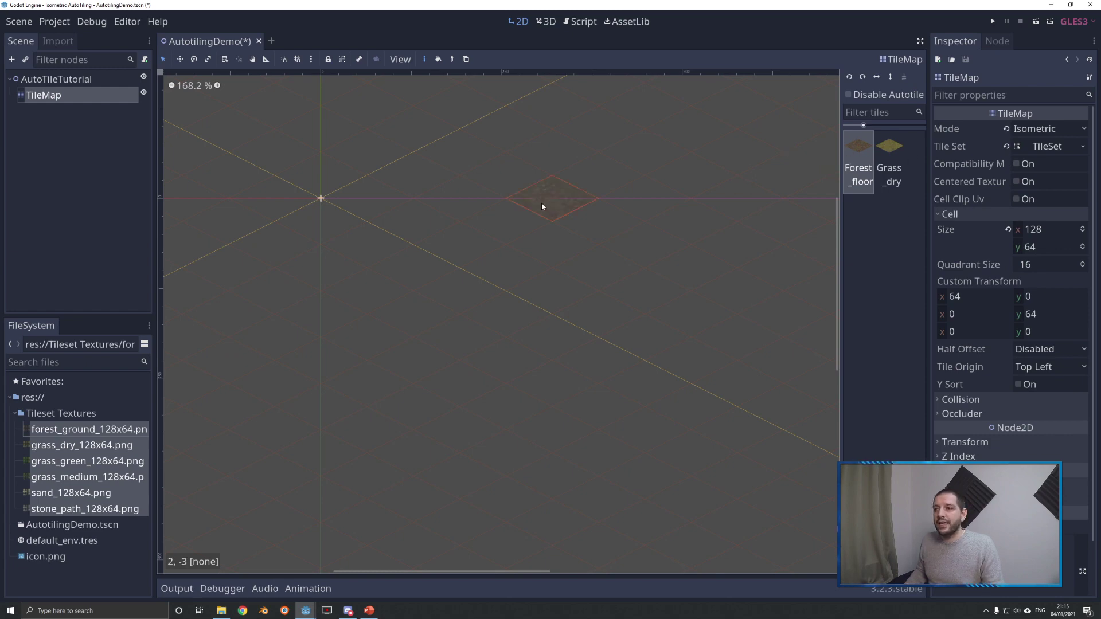
{"action": "left_click", "coordinate": [513, 228]}
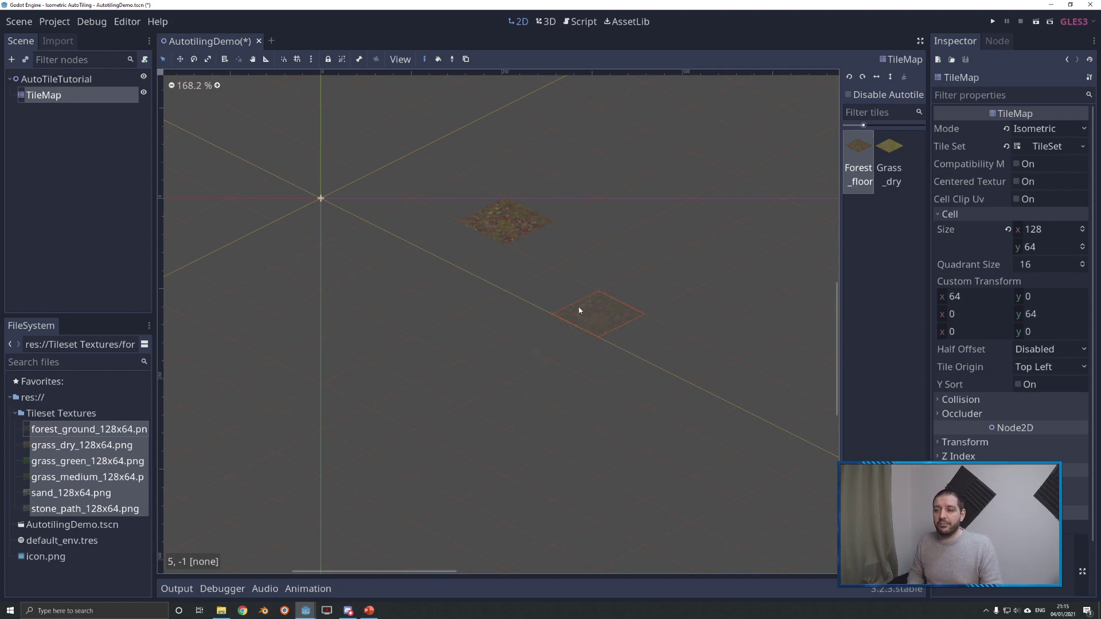
{"action": "left_click", "coordinate": [553, 264]}
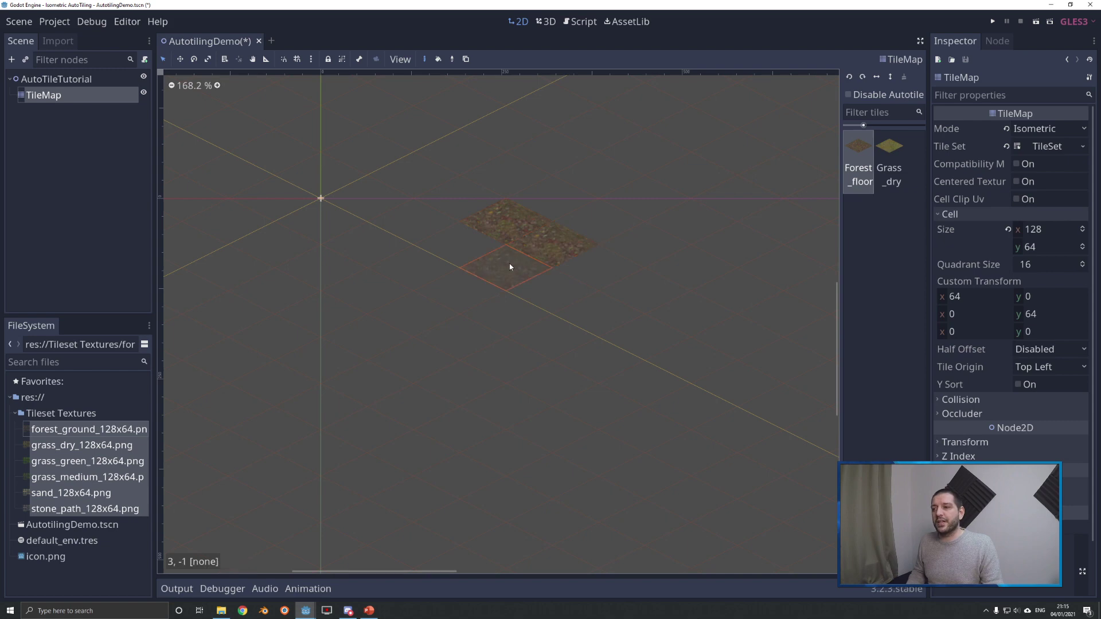
{"action": "right_click", "coordinate": [490, 269]}
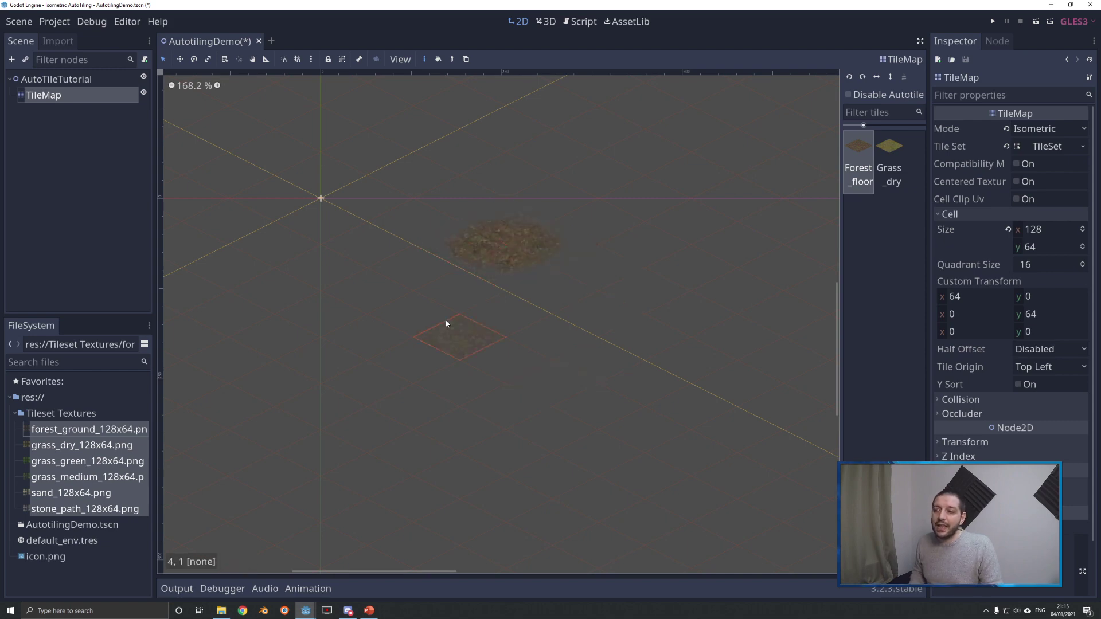
{"action": "left_click", "coordinate": [541, 329]}
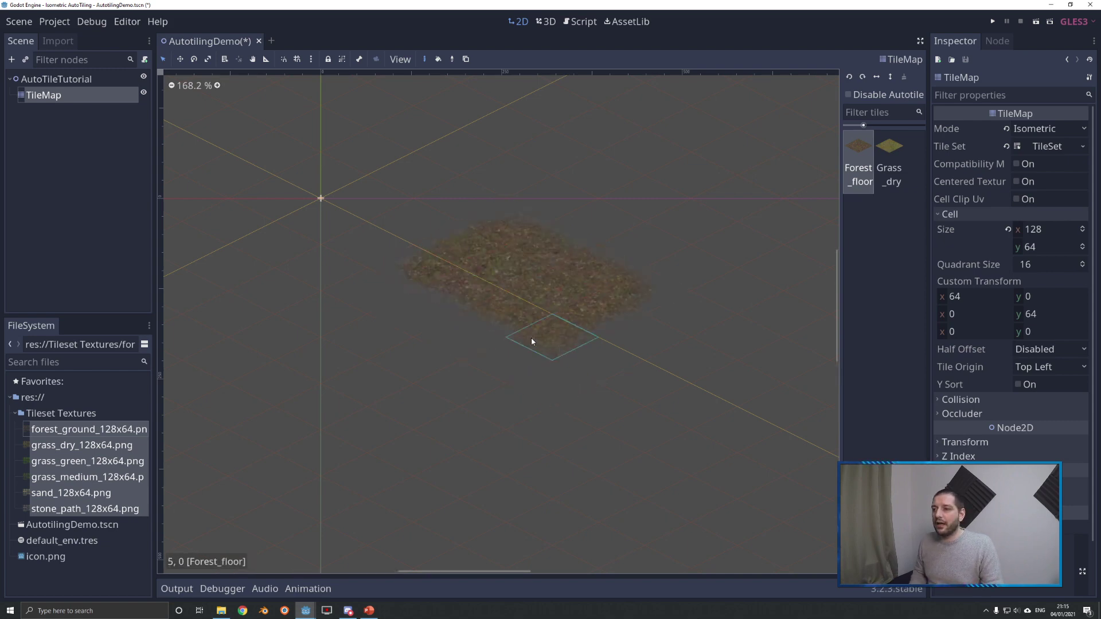
{"action": "mouse_move", "coordinate": [531, 341]}
{"action": "left_mouse_down"}
{"action": "mouse_move", "coordinate": [521, 404]}
{"action": "mouse_move", "coordinate": [455, 304]}
{"action": "mouse_move", "coordinate": [450, 367]}
{"action": "mouse_move", "coordinate": [553, 390]}
{"action": "left_mouse_up"}
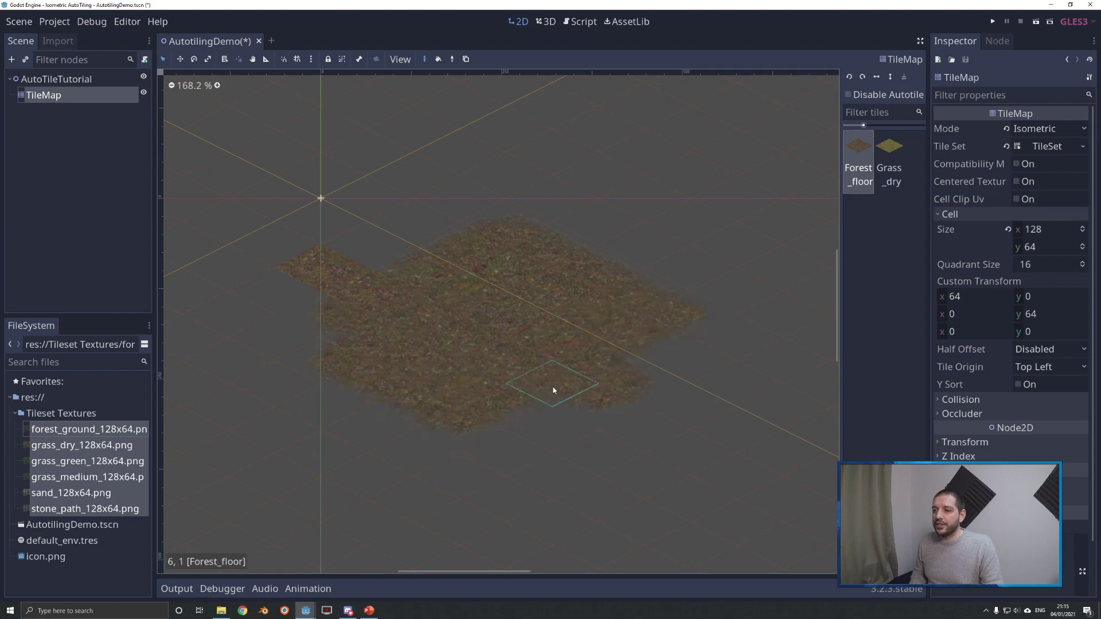
Draw a closed Forest_floor loop and bucket-fill its inside.
{"action": "scroll", "coordinate": [400, 292], "scroll_direction": "down", "scroll_amount": 5}
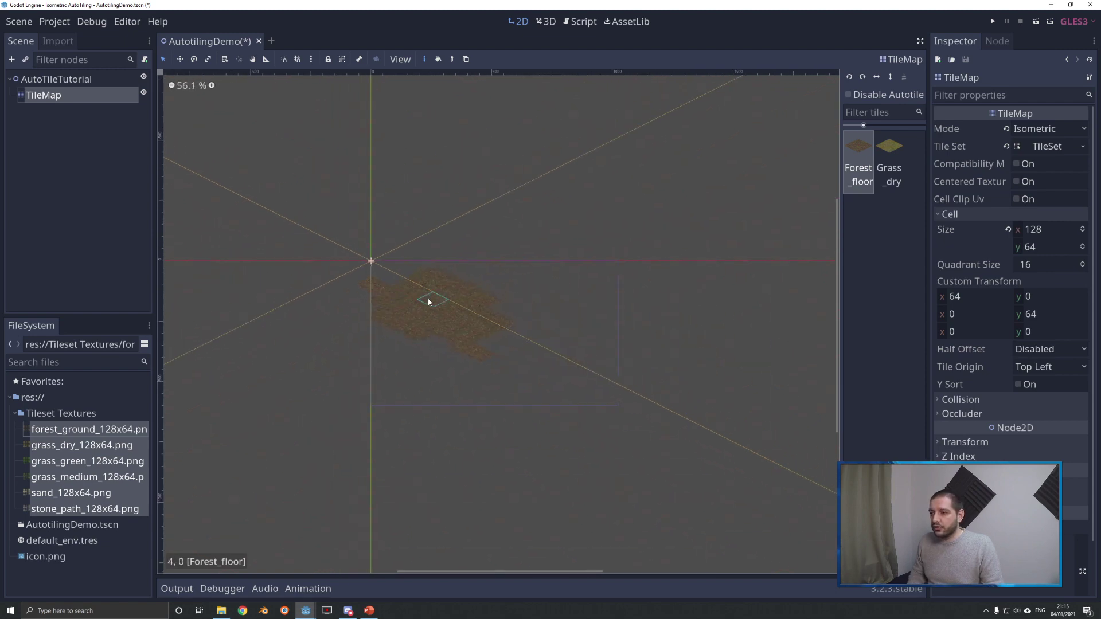
{"action": "left_click_drag", "start_coordinate": [469, 282], "coordinate": [619, 223]}
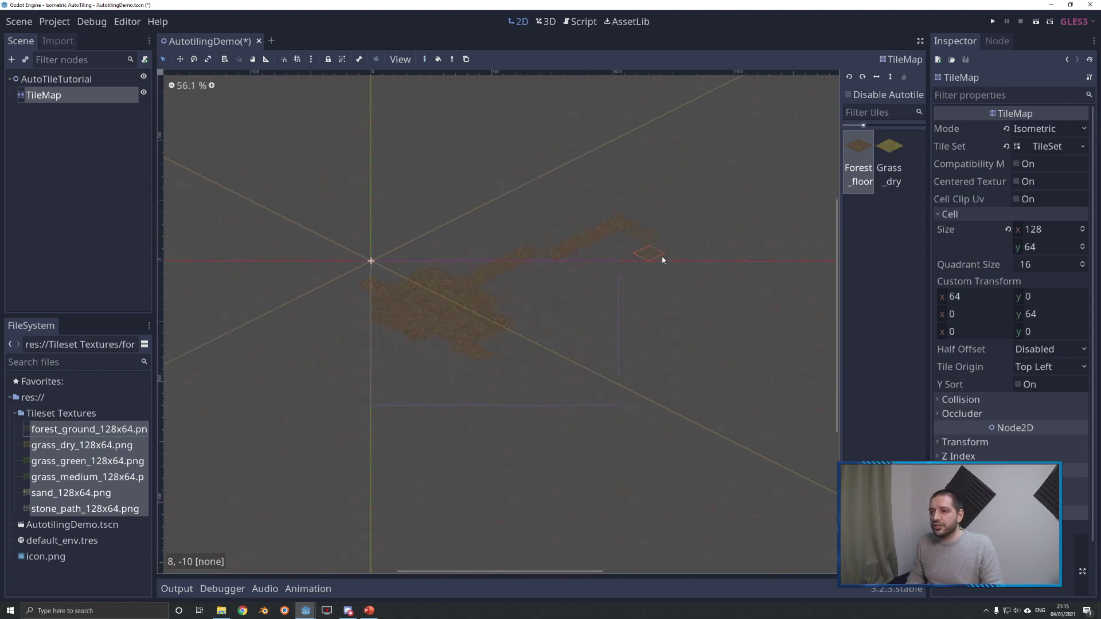
{"action": "mouse_move", "coordinate": [662, 260]}
{"action": "left_mouse_down"}
{"action": "mouse_move", "coordinate": [750, 340]}
{"action": "mouse_move", "coordinate": [616, 419]}
{"action": "mouse_move", "coordinate": [475, 350]}
{"action": "left_mouse_up"}
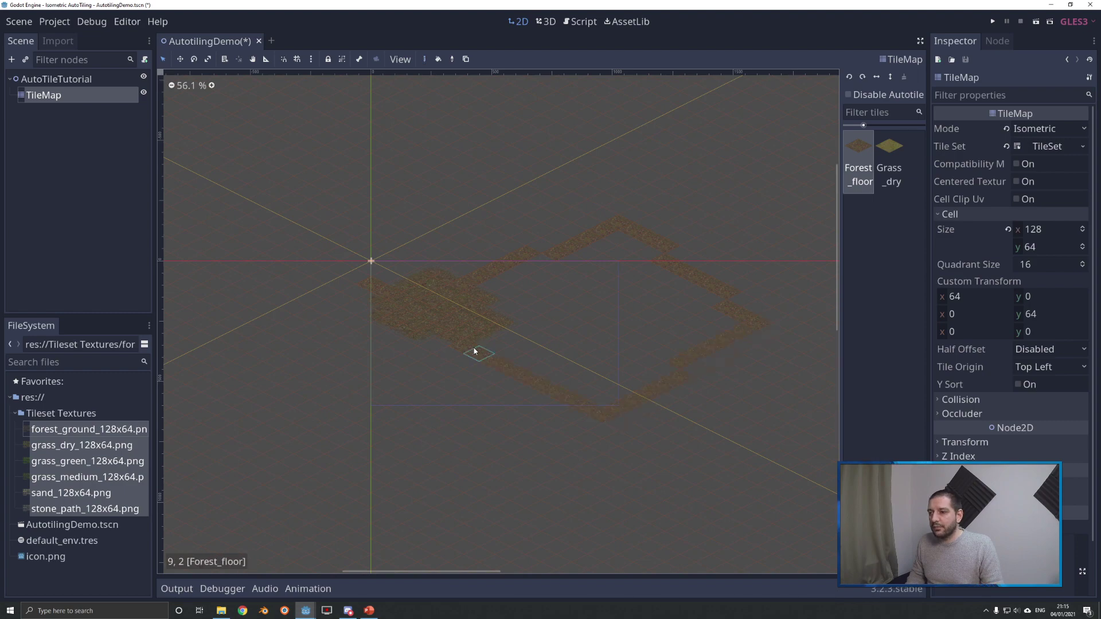
{"action": "left_click", "coordinate": [438, 59]}
{"action": "left_click", "coordinate": [623, 307]}
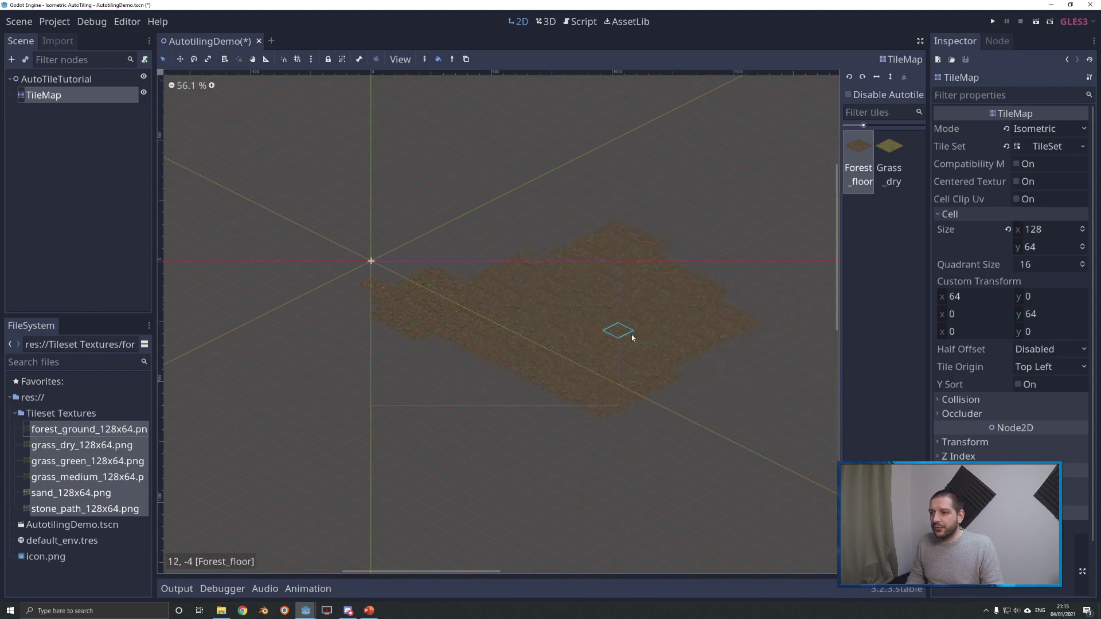
{"action": "scroll", "coordinate": [614, 350], "scroll_direction": "up", "scroll_amount": 8}
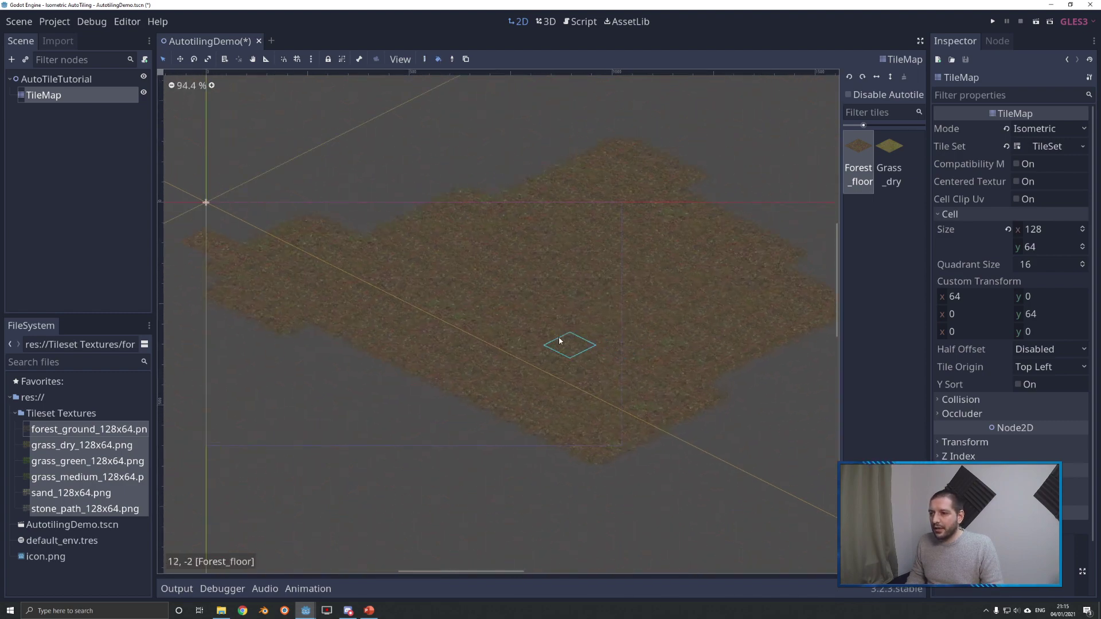
{"action": "left_click", "coordinate": [43, 81]}
{"action": "scroll", "coordinate": [572, 320], "scroll_direction": "up", "scroll_amount": 2}
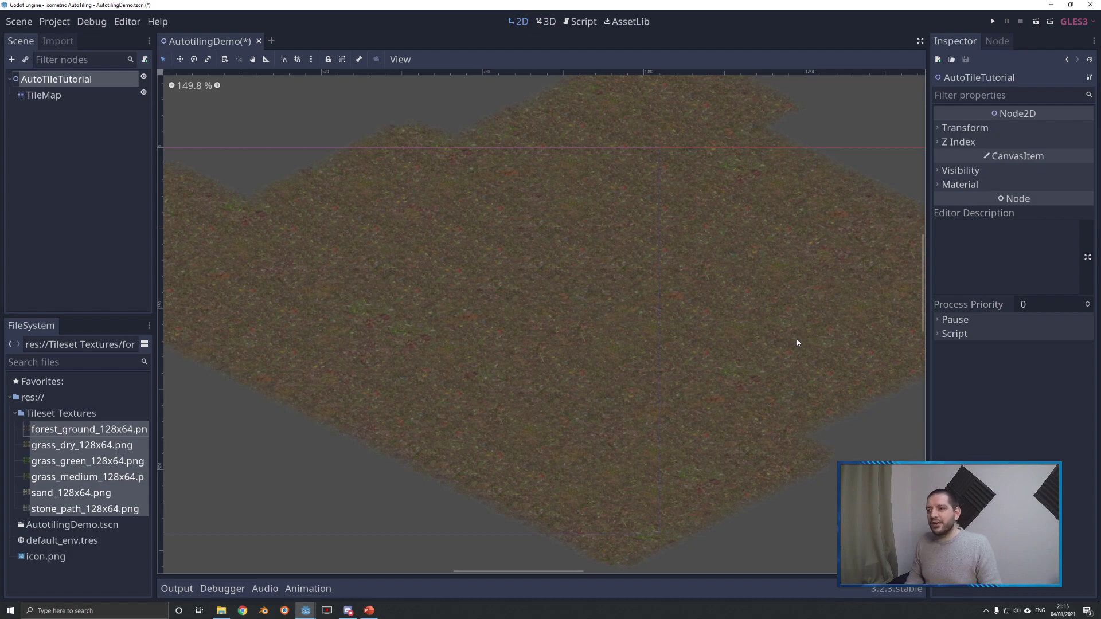
{"action": "scroll", "coordinate": [816, 355], "scroll_direction": "down", "scroll_amount": 3}
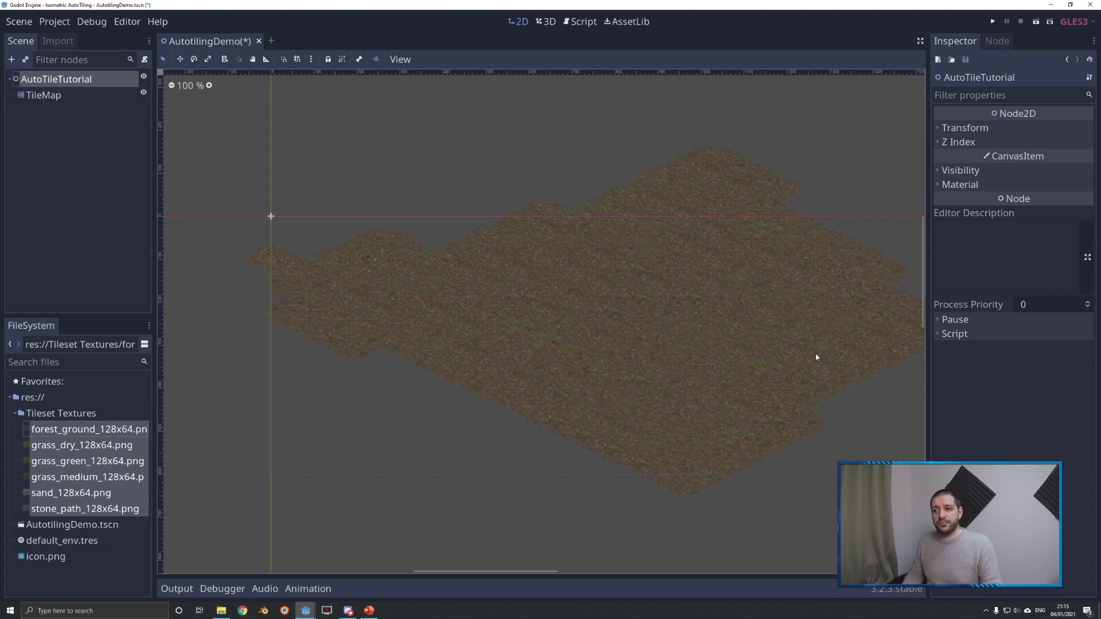
Add a child TileMap under the root in Isometric mode with cell width 128.
{"action": "right_click", "coordinate": [40, 84]}
{"action": "left_click", "coordinate": [71, 90]}
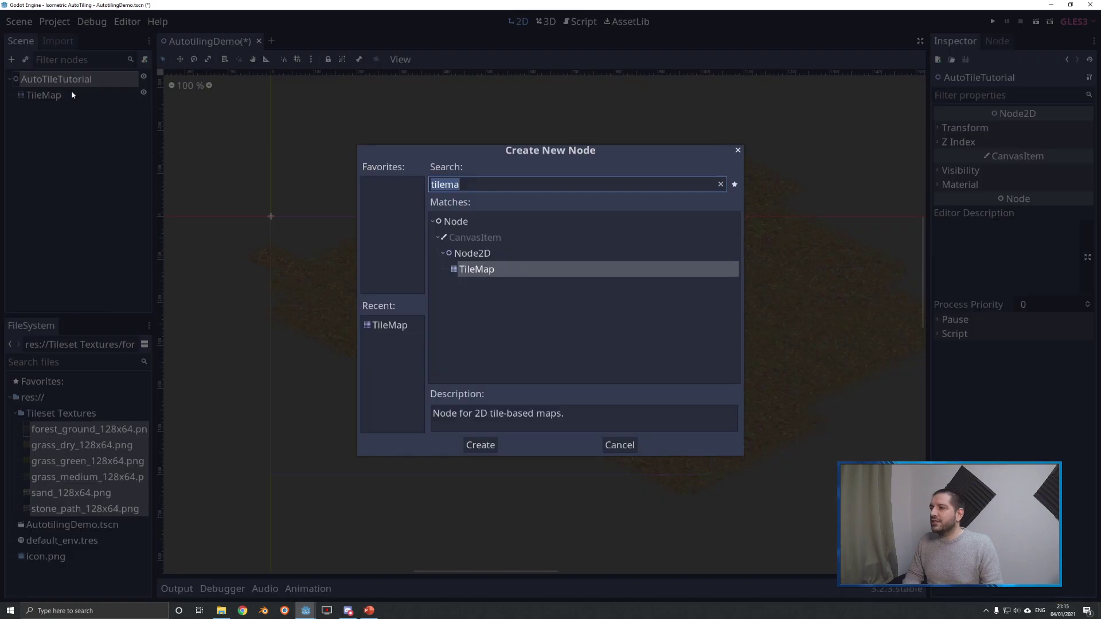
{"action": "type", "text": "tilem"}
{"action": "key", "text": "Return"}
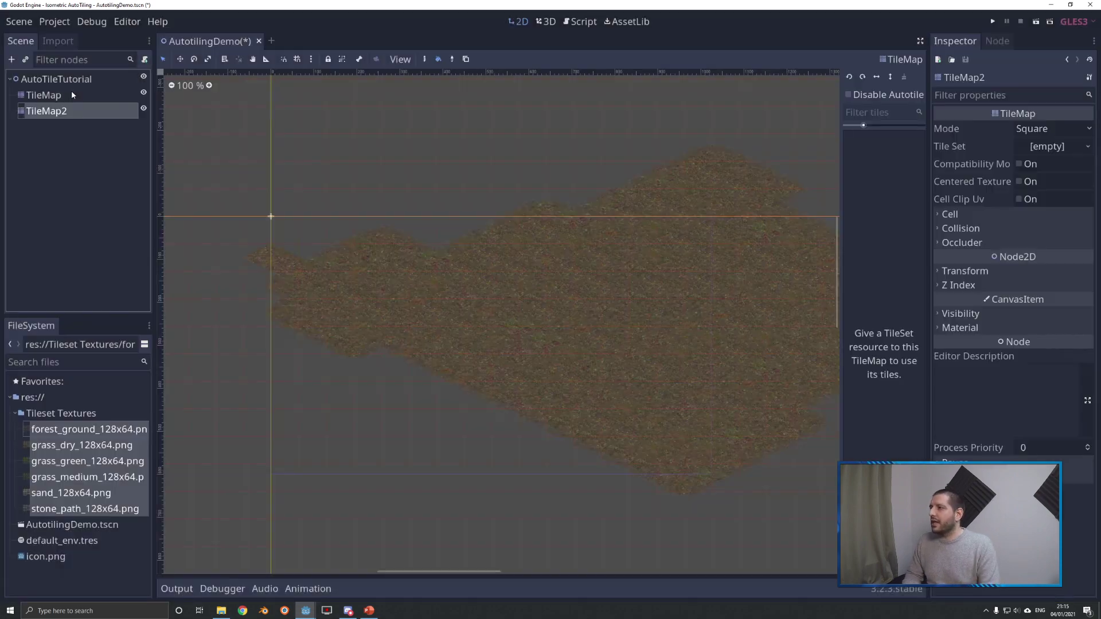
{"action": "left_click", "coordinate": [1044, 130]}
{"action": "left_click", "coordinate": [1046, 164]}
{"action": "left_click", "coordinate": [952, 214]}
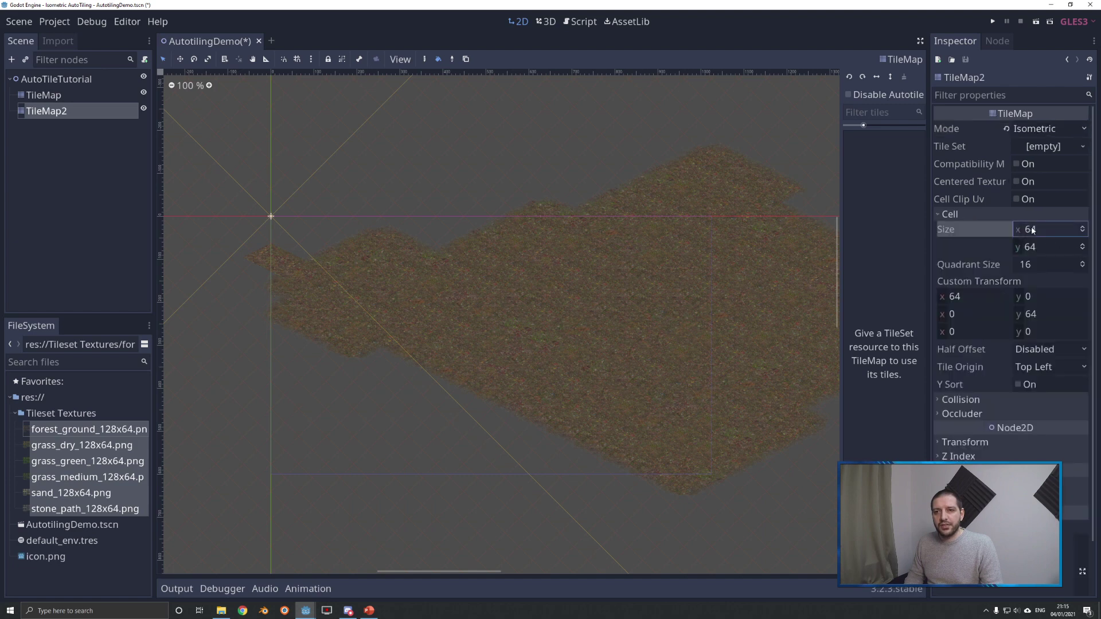
{"action": "type", "text": "128"}
{"action": "key", "text": "Return"}
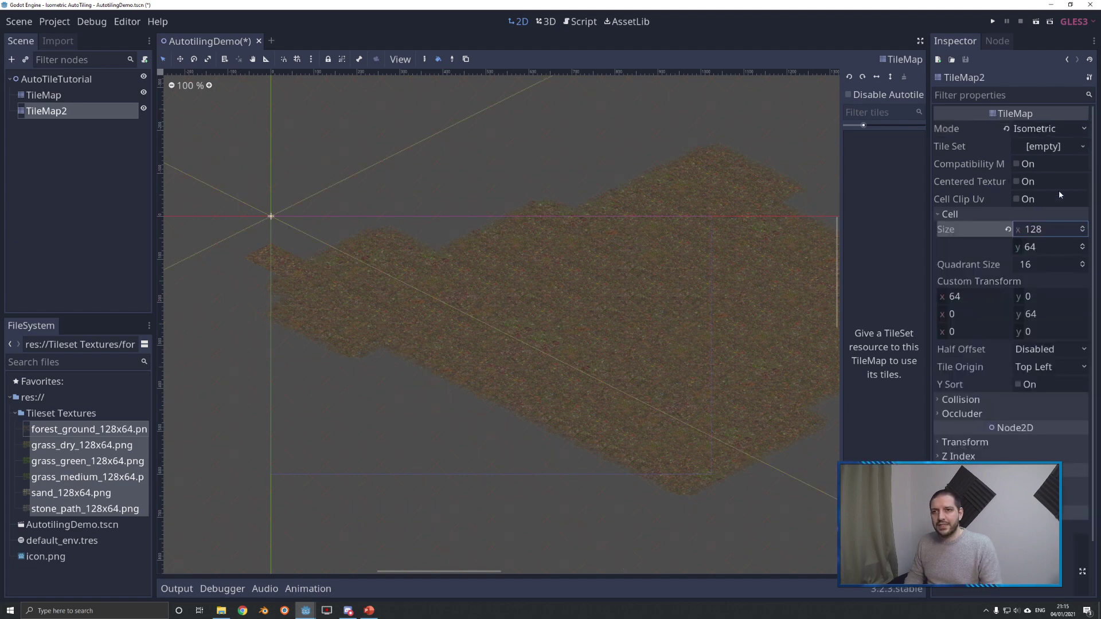
Save the first TileMap's TileSet as new_tileset.tres.
{"action": "left_click", "coordinate": [43, 96]}
{"action": "left_click", "coordinate": [1049, 146]}
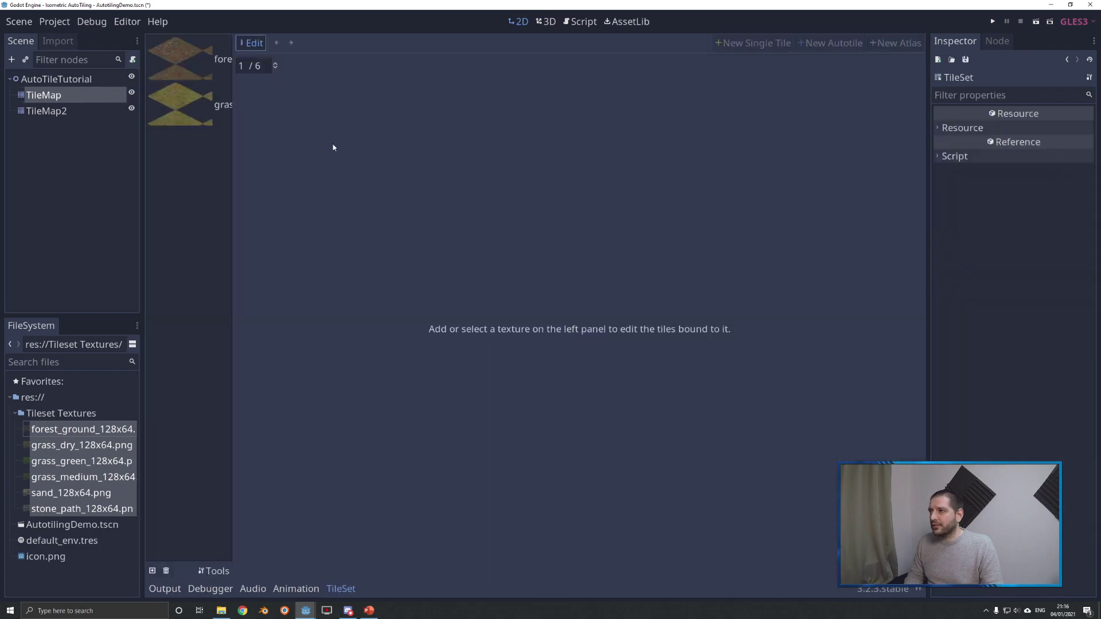
{"action": "left_click", "coordinate": [965, 60]}
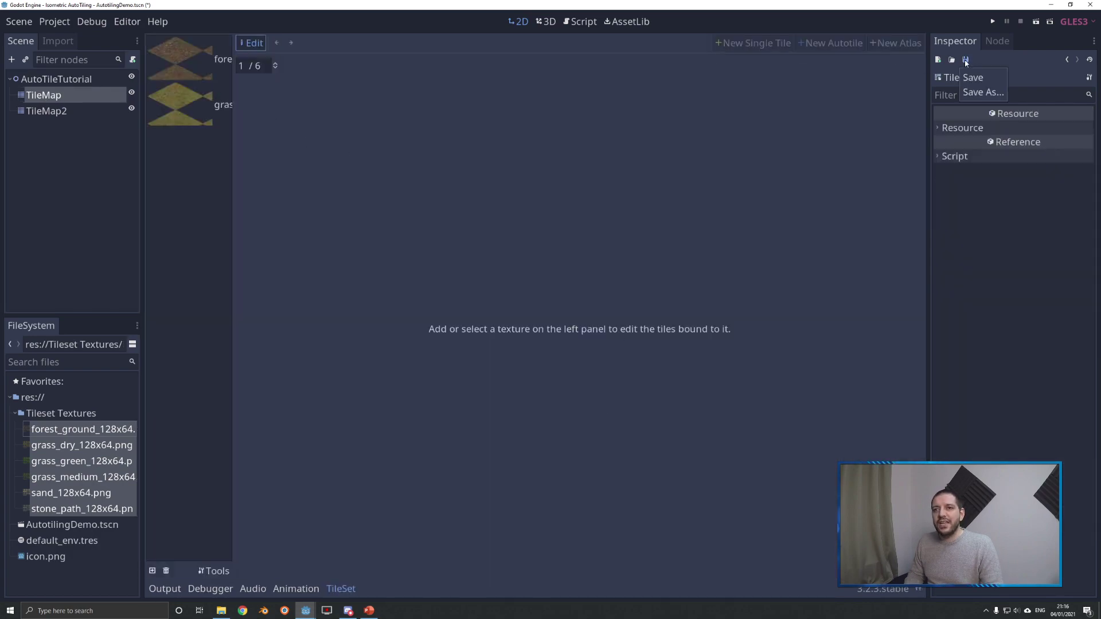
{"action": "left_click", "coordinate": [984, 83]}
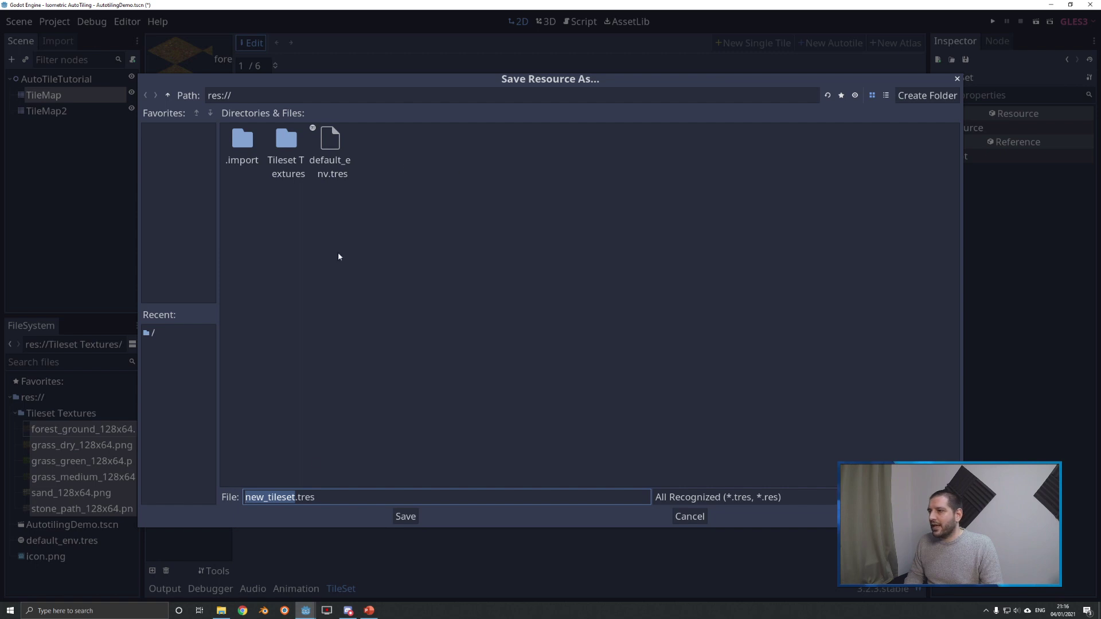
{"action": "left_click", "coordinate": [405, 517]}
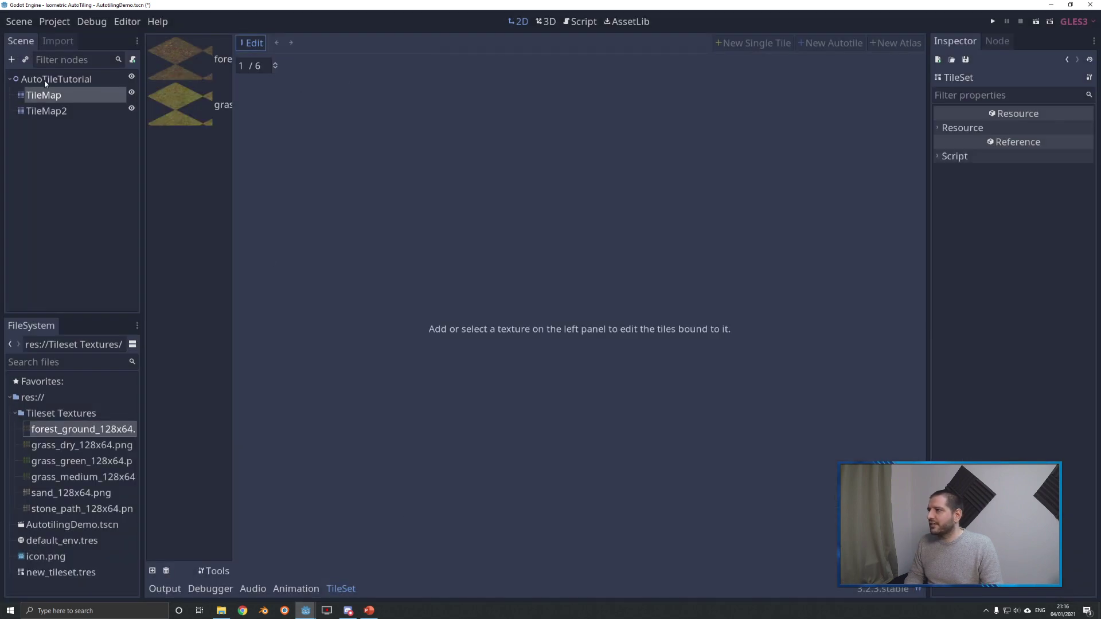
Load new_tileset.tres as TileMap2's TileSet.
{"action": "left_click", "coordinate": [48, 113]}
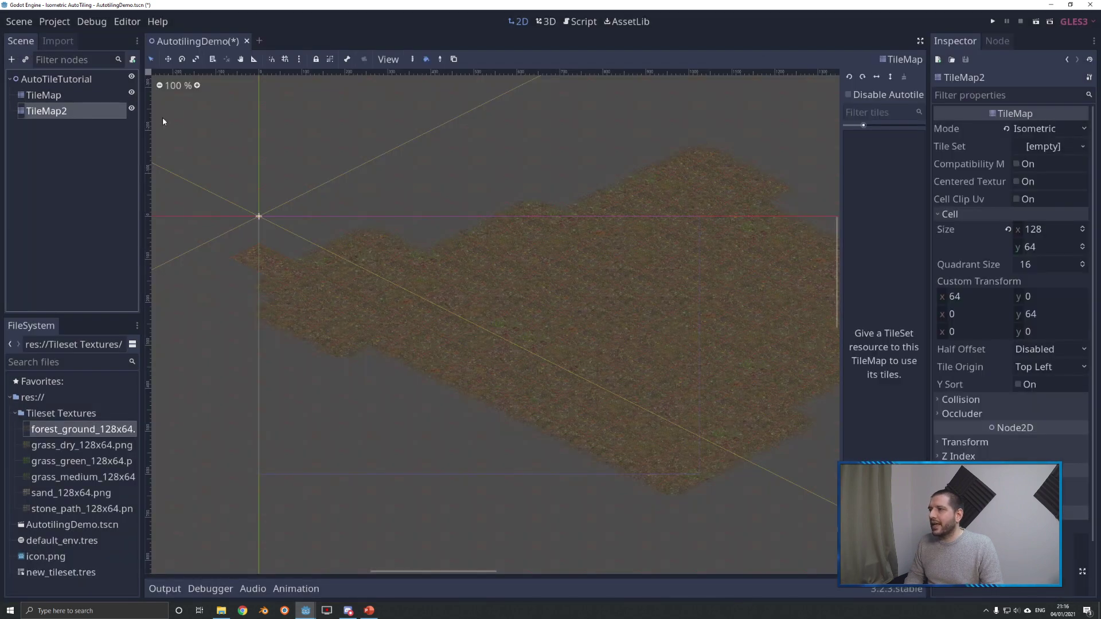
{"action": "left_click", "coordinate": [1074, 147]}
{"action": "left_click", "coordinate": [1046, 194]}
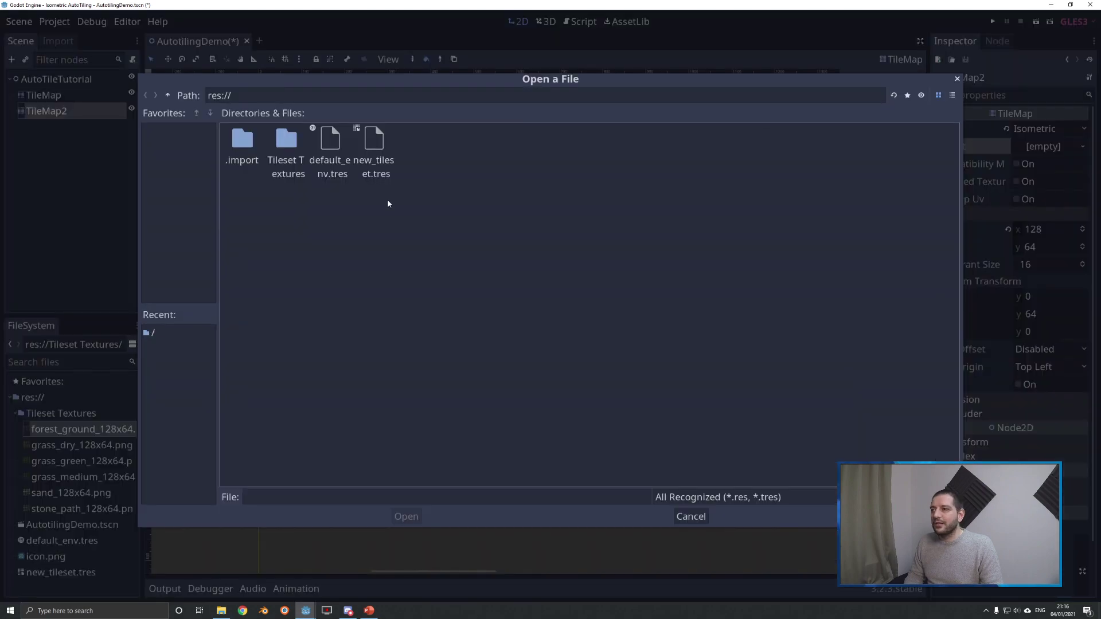
{"action": "double_click", "coordinate": [375, 140]}
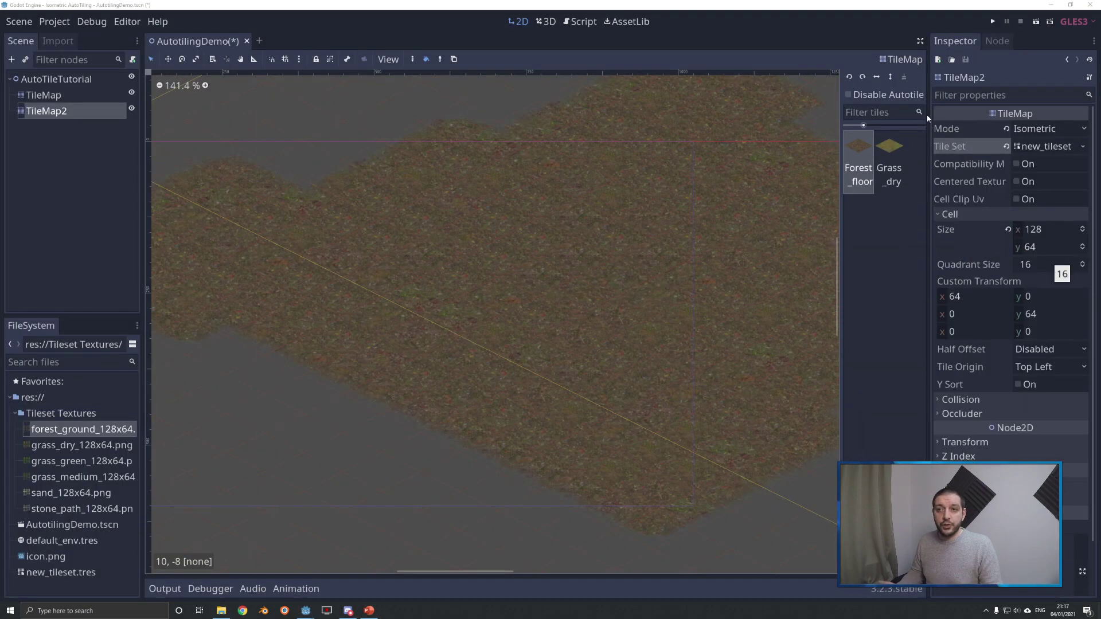
Paint Grass_dry strips on TileMap2 over the forest floor, extending them into an L-shaped patch.
{"action": "left_click", "coordinate": [889, 163]}
{"action": "scroll", "coordinate": [821, 206], "scroll_direction": "up", "scroll_amount": 2}
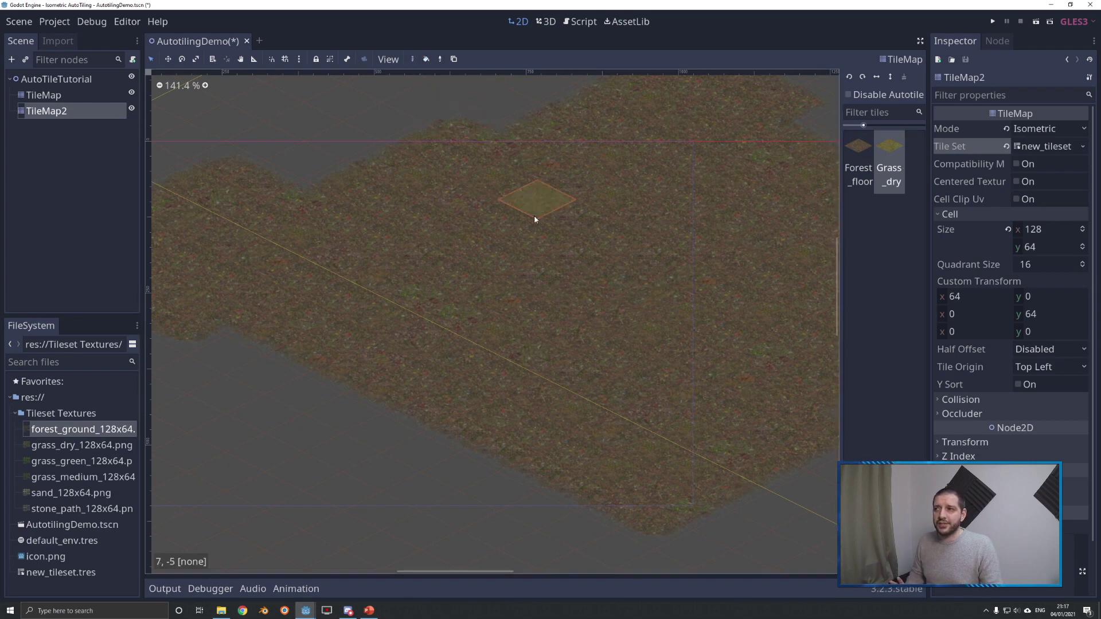
{"action": "mouse_move", "coordinate": [461, 274]}
{"action": "left_mouse_down"}
{"action": "mouse_move", "coordinate": [576, 273]}
{"action": "mouse_move", "coordinate": [537, 312]}
{"action": "left_mouse_up"}
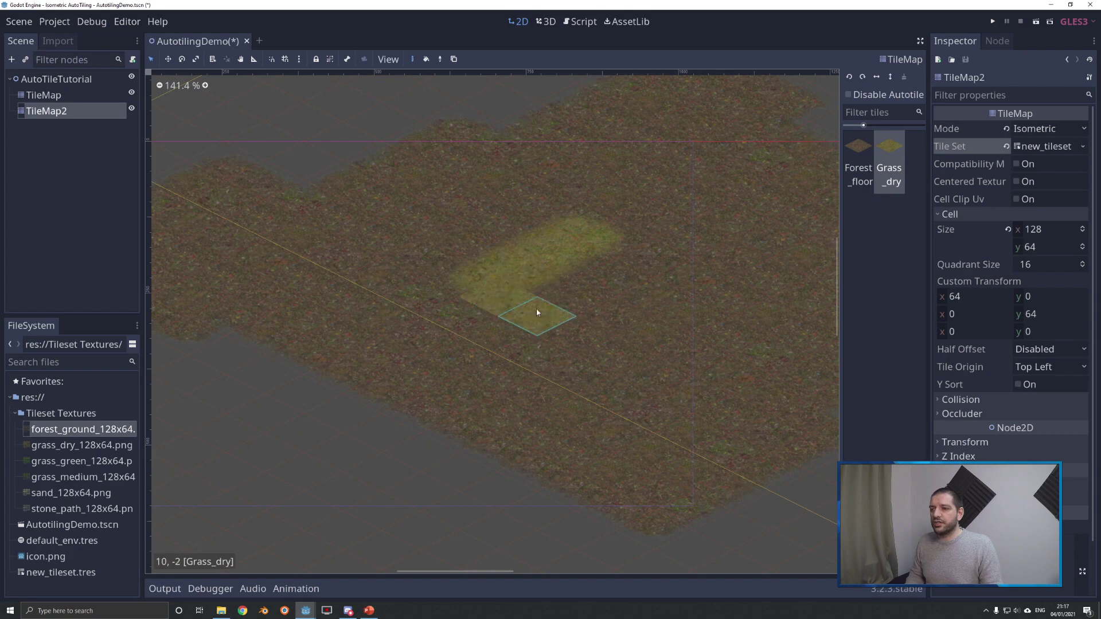
{"action": "mouse_move", "coordinate": [635, 298]}
{"action": "left_mouse_down"}
{"action": "mouse_move", "coordinate": [630, 258]}
{"action": "mouse_move", "coordinate": [650, 271]}
{"action": "mouse_move", "coordinate": [629, 294]}
{"action": "mouse_move", "coordinate": [586, 319]}
{"action": "mouse_move", "coordinate": [560, 319]}
{"action": "left_mouse_up"}
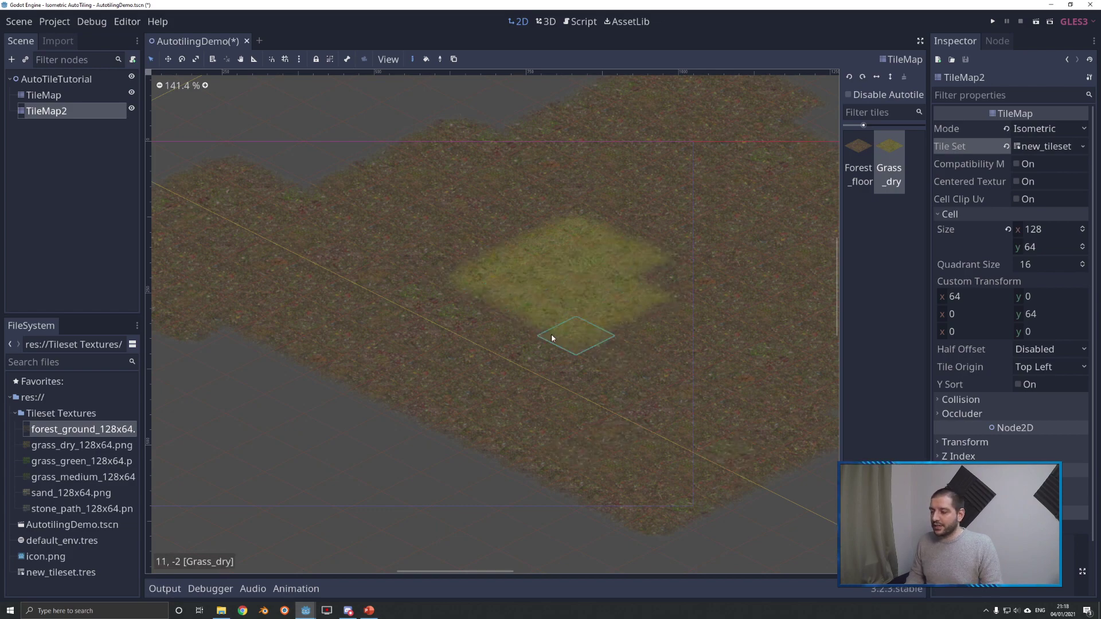
{"action": "scroll", "coordinate": [597, 353], "scroll_direction": "up", "scroll_amount": 8}
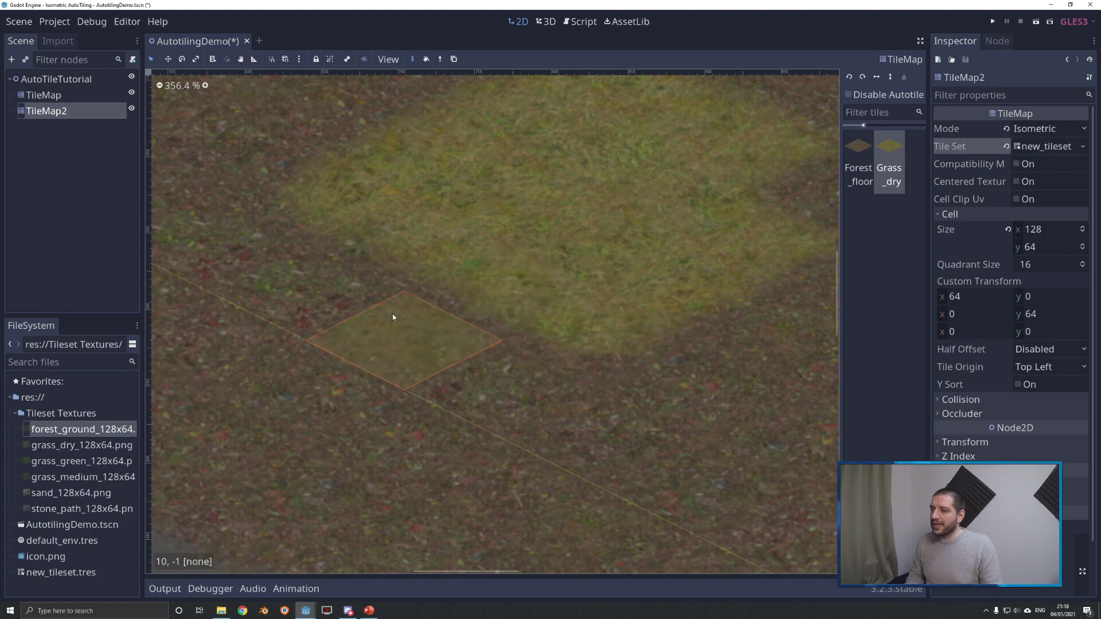
{"action": "scroll", "coordinate": [321, 272], "scroll_direction": "down", "scroll_amount": 4}
{"action": "scroll", "coordinate": [579, 332], "scroll_direction": "down", "scroll_amount": 5}
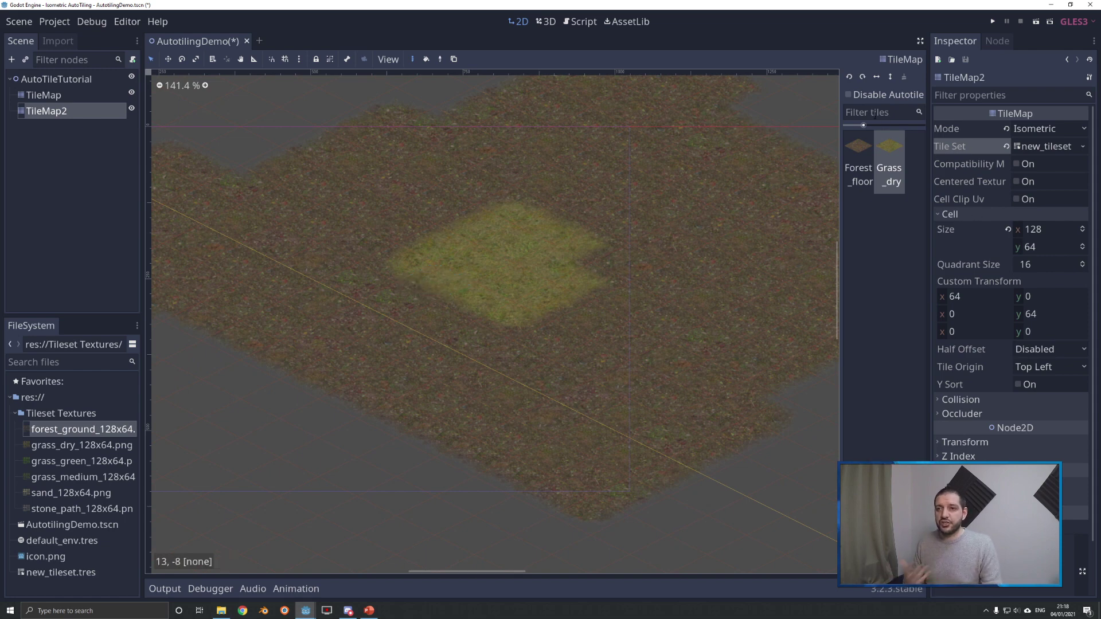
{"action": "mouse_move", "coordinate": [631, 183]}
{"action": "left_mouse_down"}
{"action": "mouse_move", "coordinate": [567, 155]}
{"action": "mouse_move", "coordinate": [560, 191]}
{"action": "mouse_move", "coordinate": [513, 165]}
{"action": "mouse_move", "coordinate": [476, 233]}
{"action": "mouse_move", "coordinate": [531, 229]}
{"action": "mouse_move", "coordinate": [409, 220]}
{"action": "left_mouse_up"}
{"action": "scroll", "coordinate": [341, 340], "scroll_direction": "down", "scroll_amount": 7}
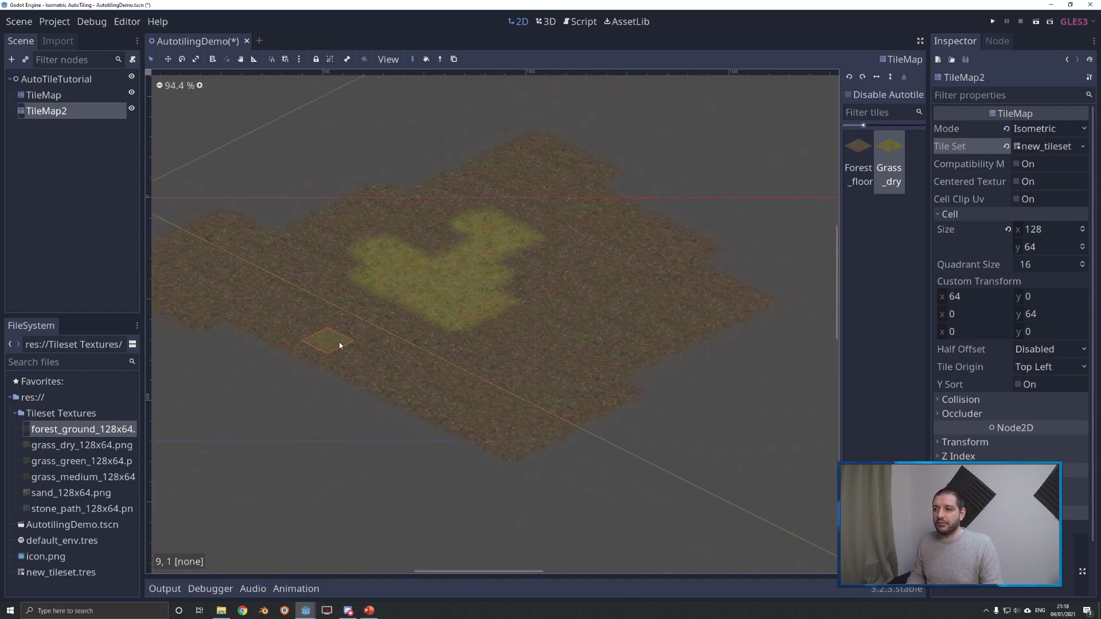